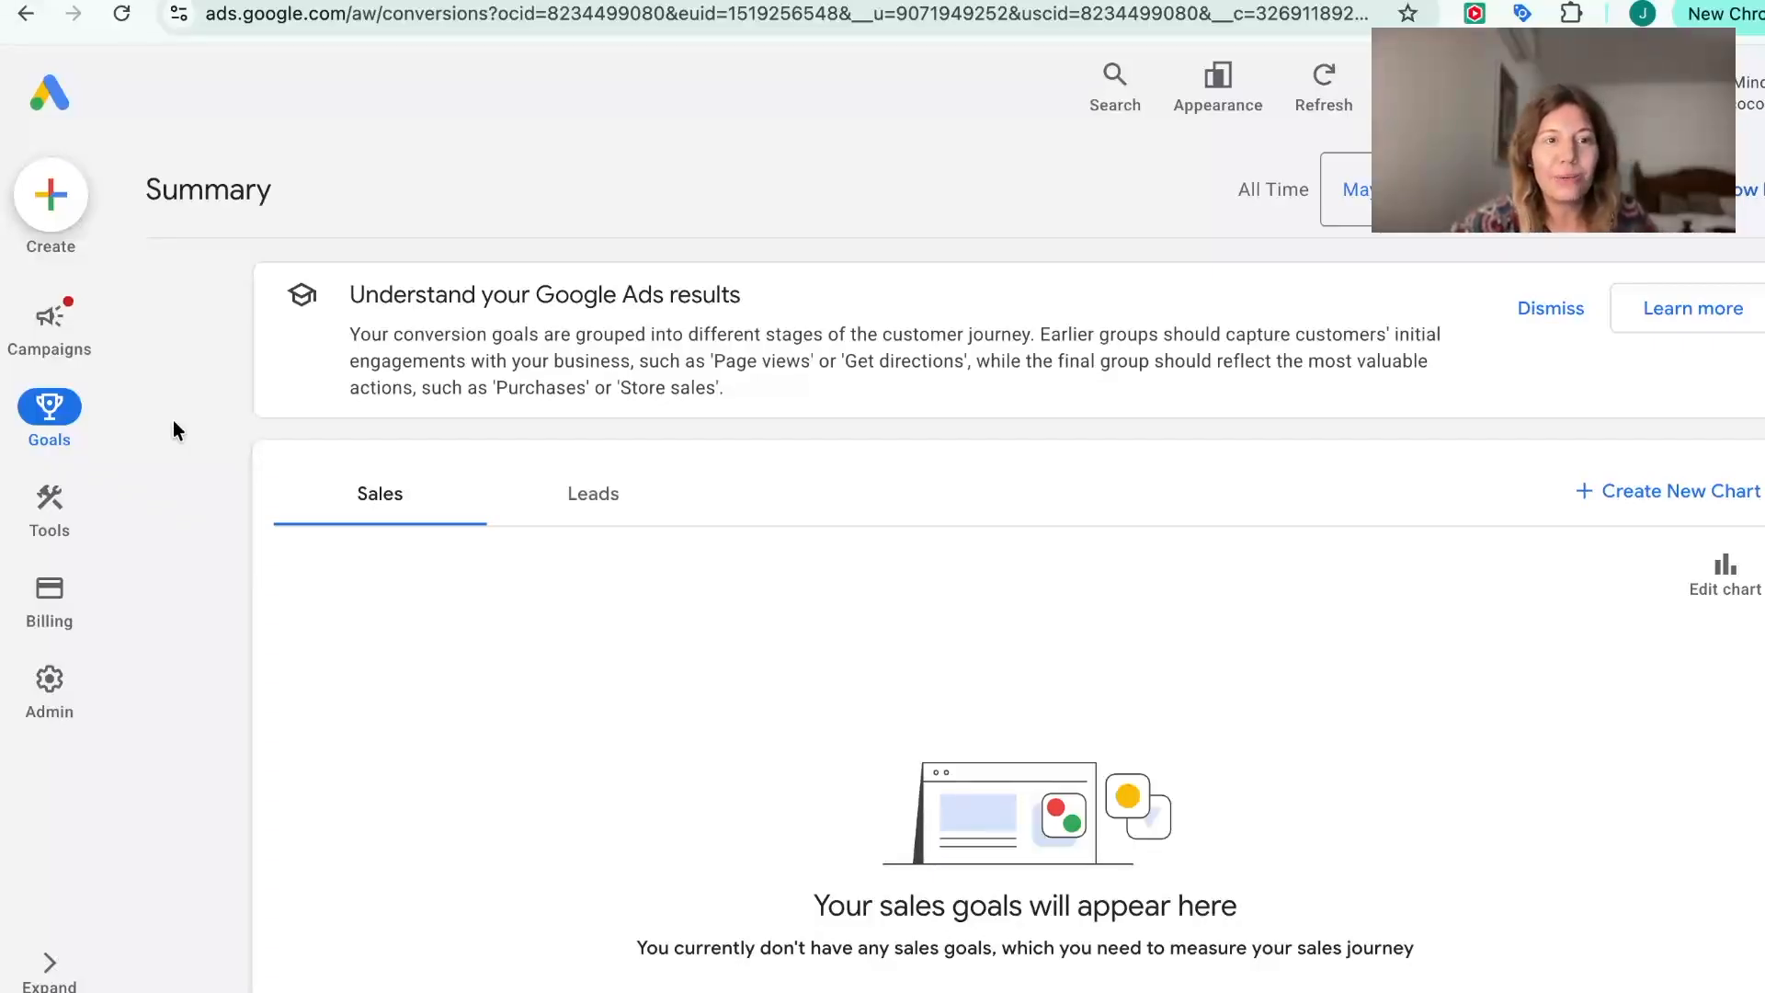
Step: Start creating a new conversion action from the conversion goals summary
mouse_move(69, 411)
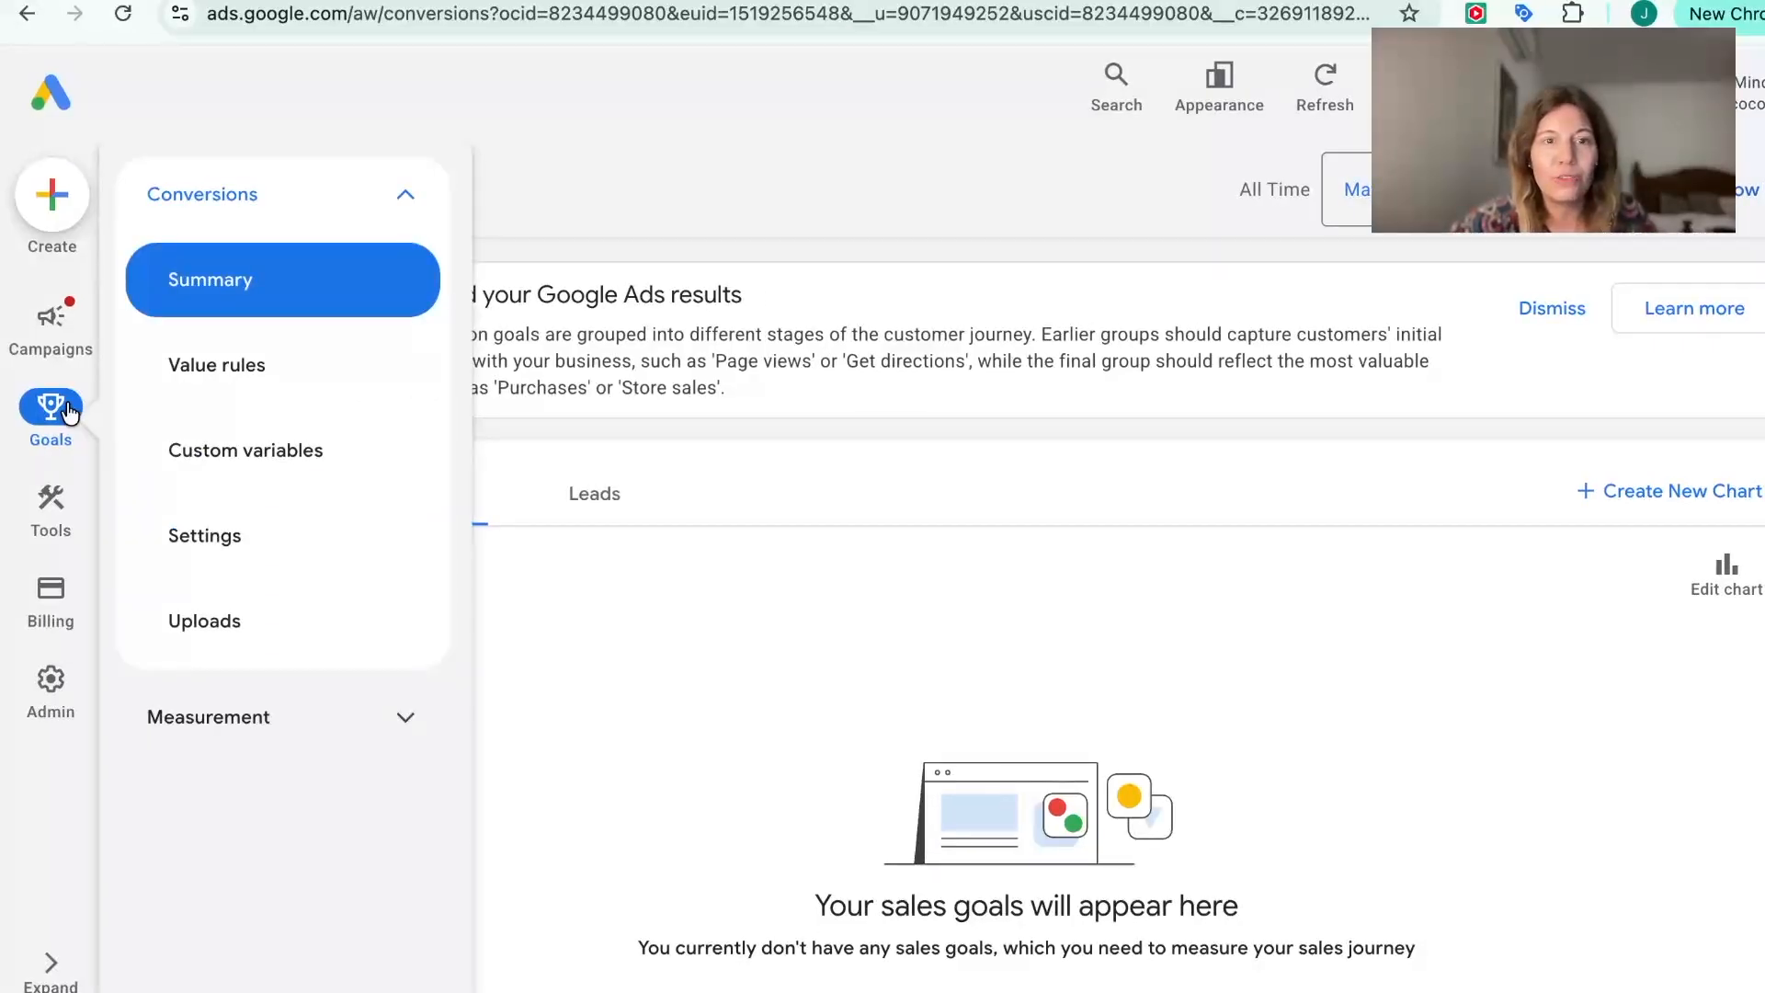
left_click(241, 287)
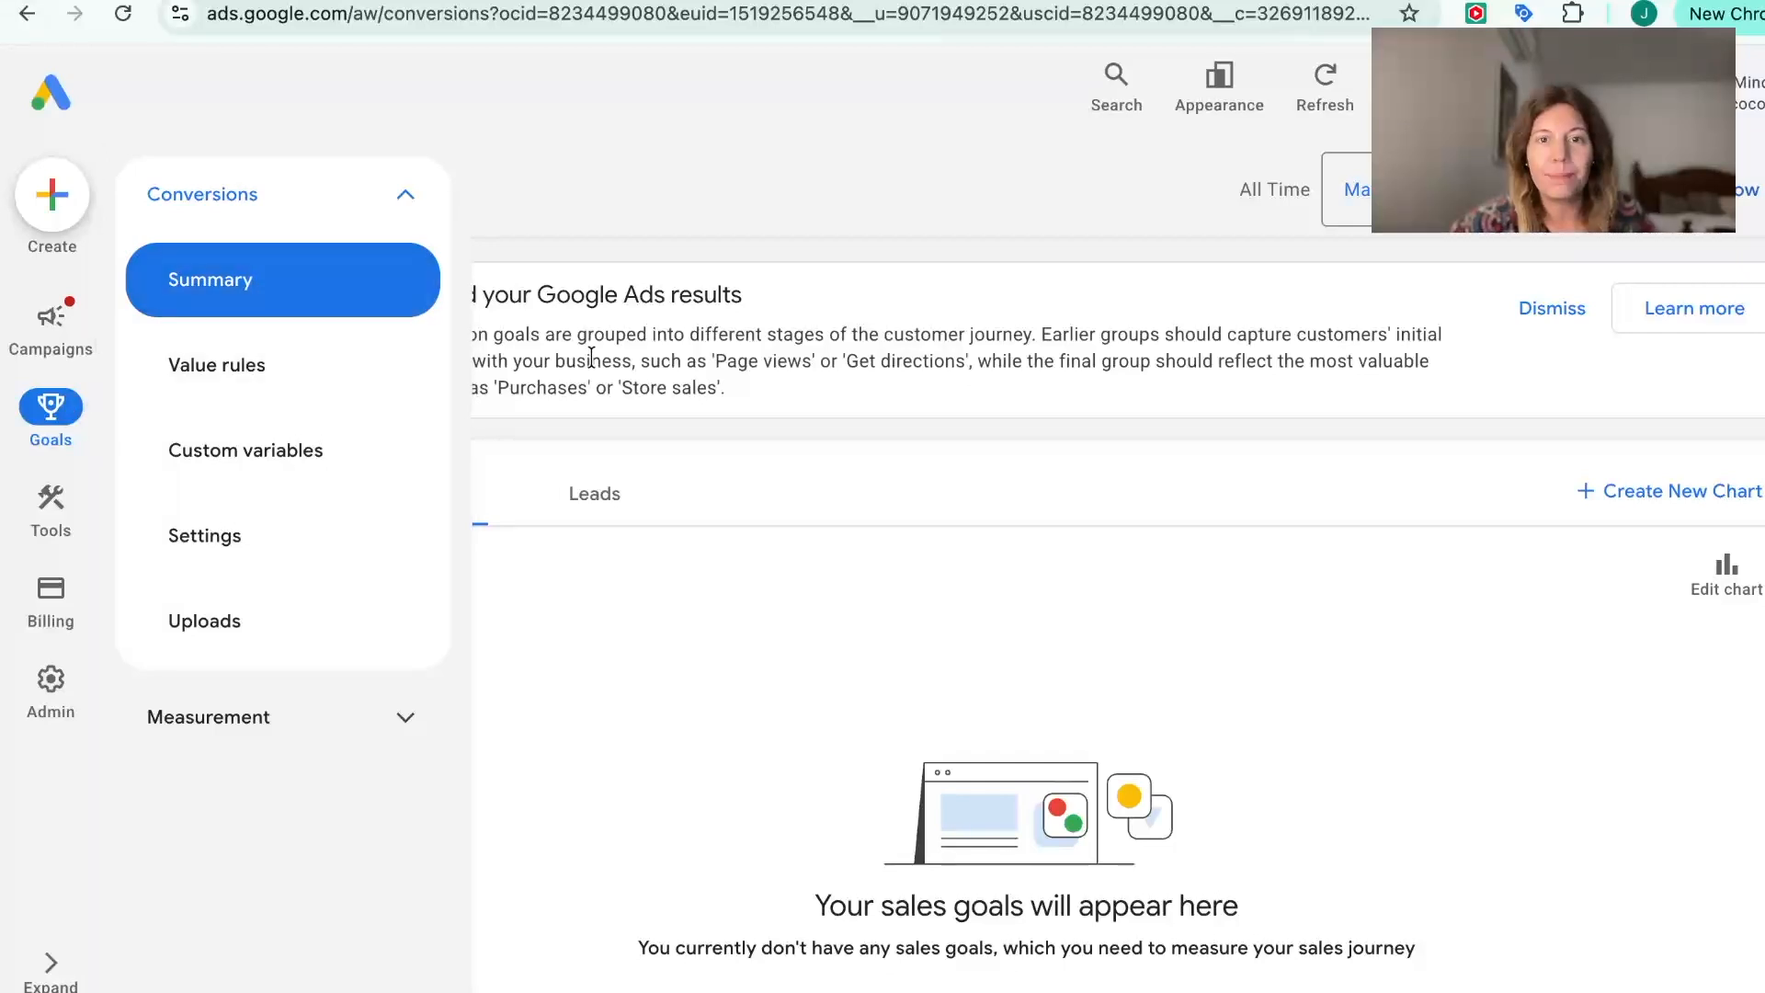
scroll(1515, 783, "down", 4)
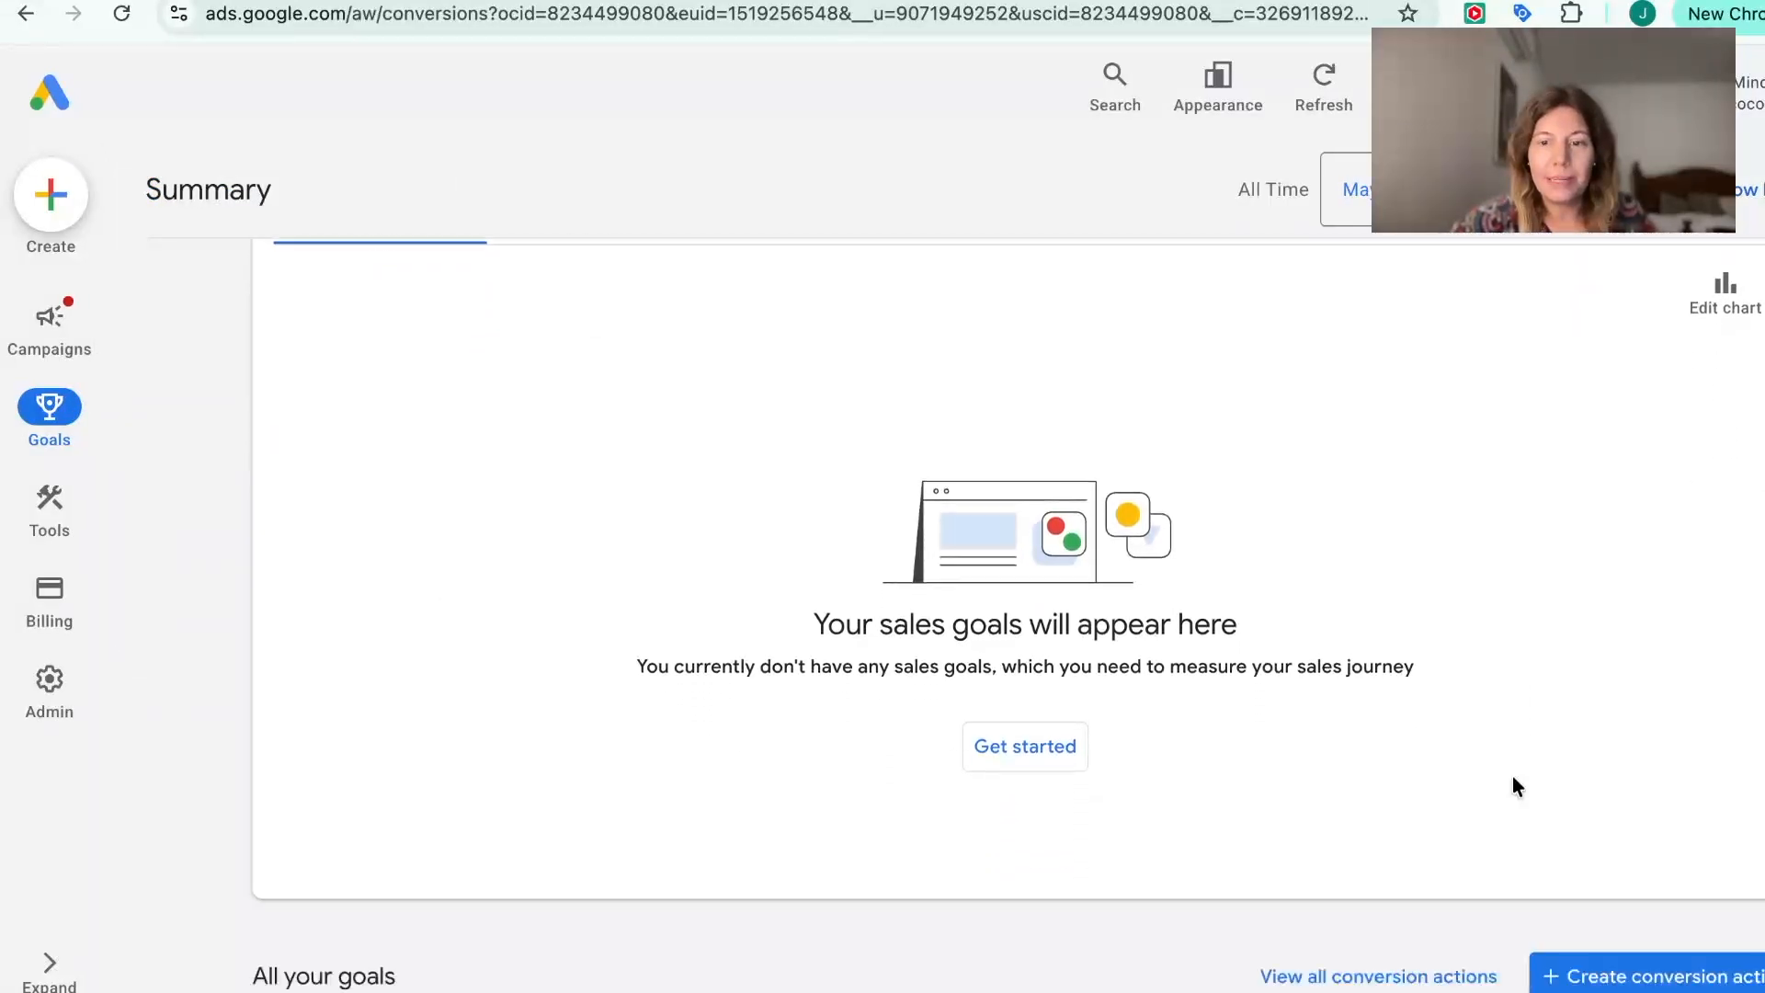
scroll(1513, 787, "down", 1)
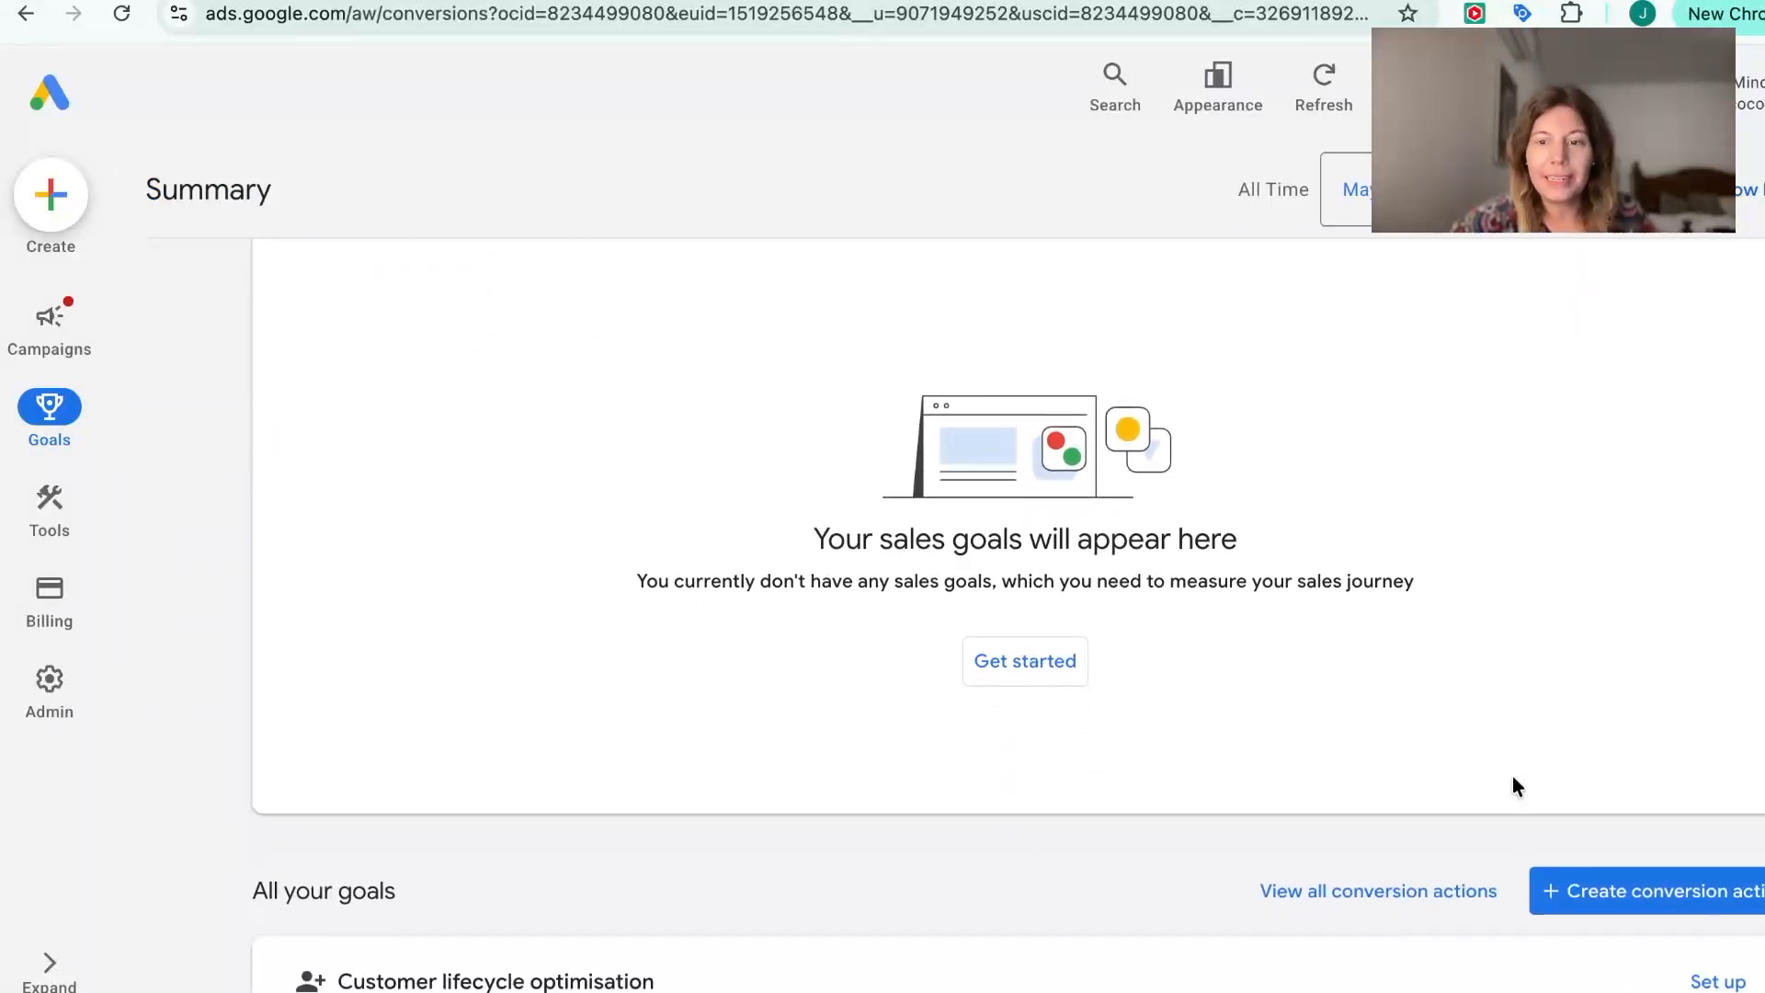
left_click(1579, 883)
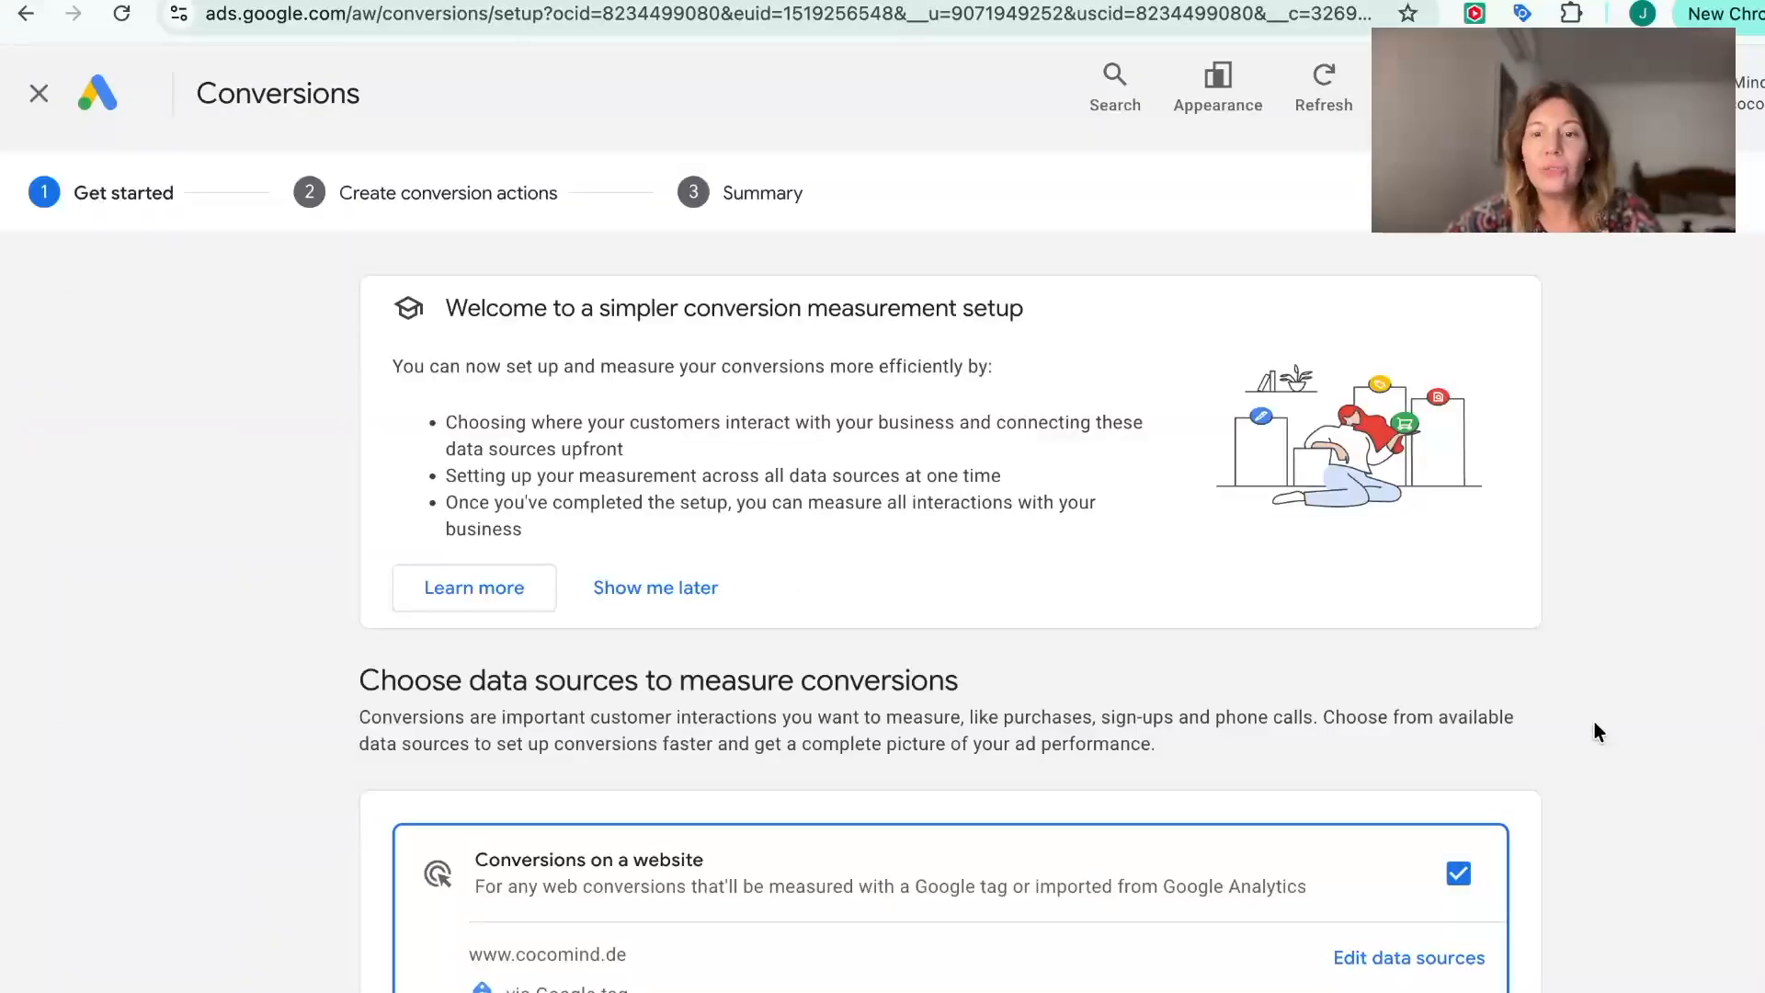
Step: Exclude conversions from phone calls, leaving only website conversions as the data source, and save the selection
scroll(1593, 723, "down", 2)
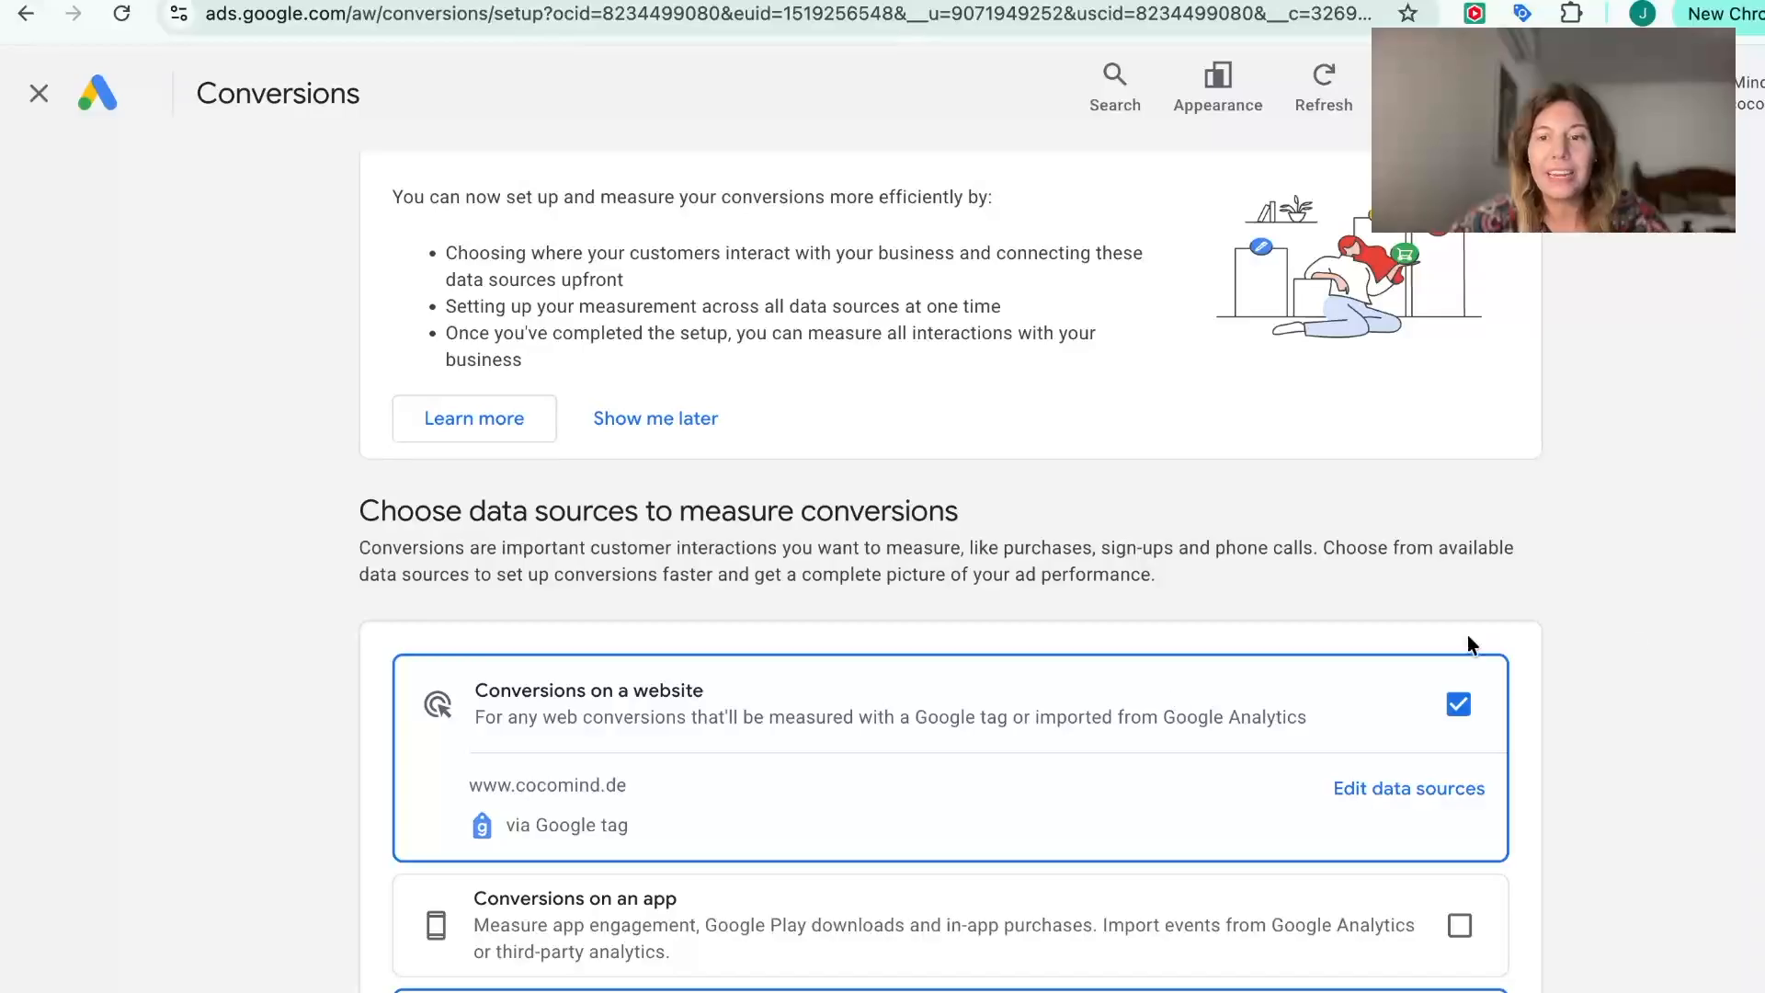
scroll(1665, 682, "down", 3)
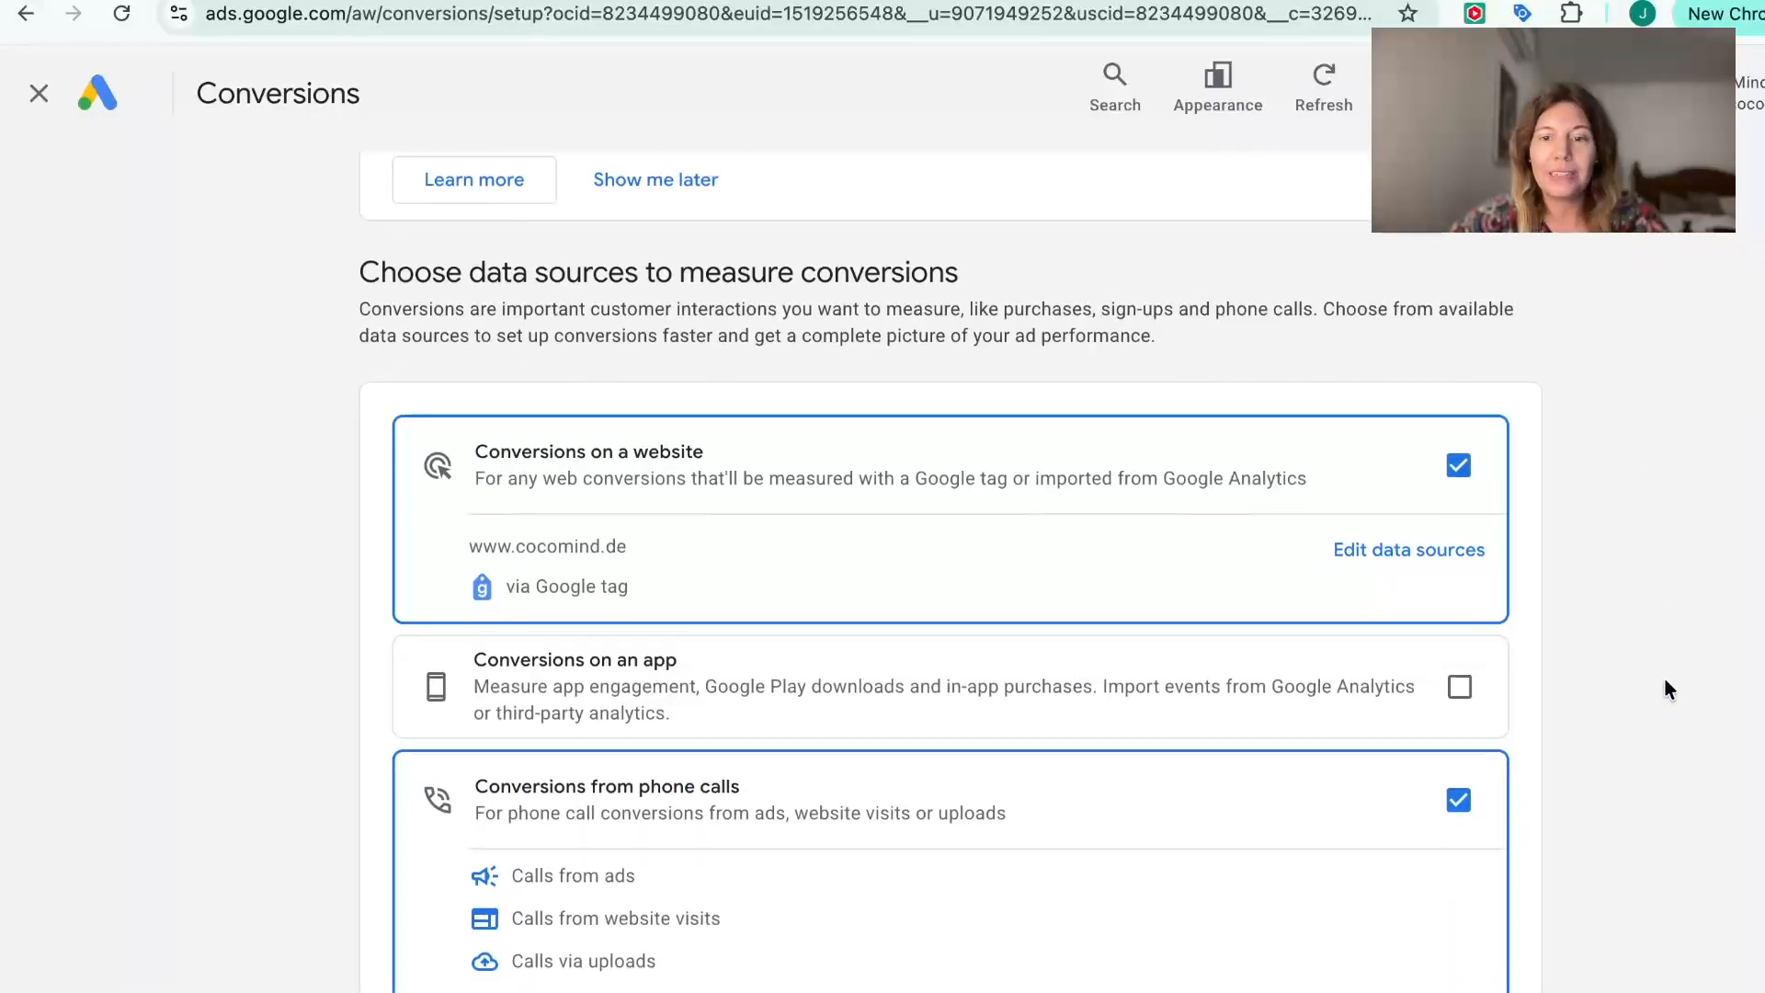
left_click(1461, 776)
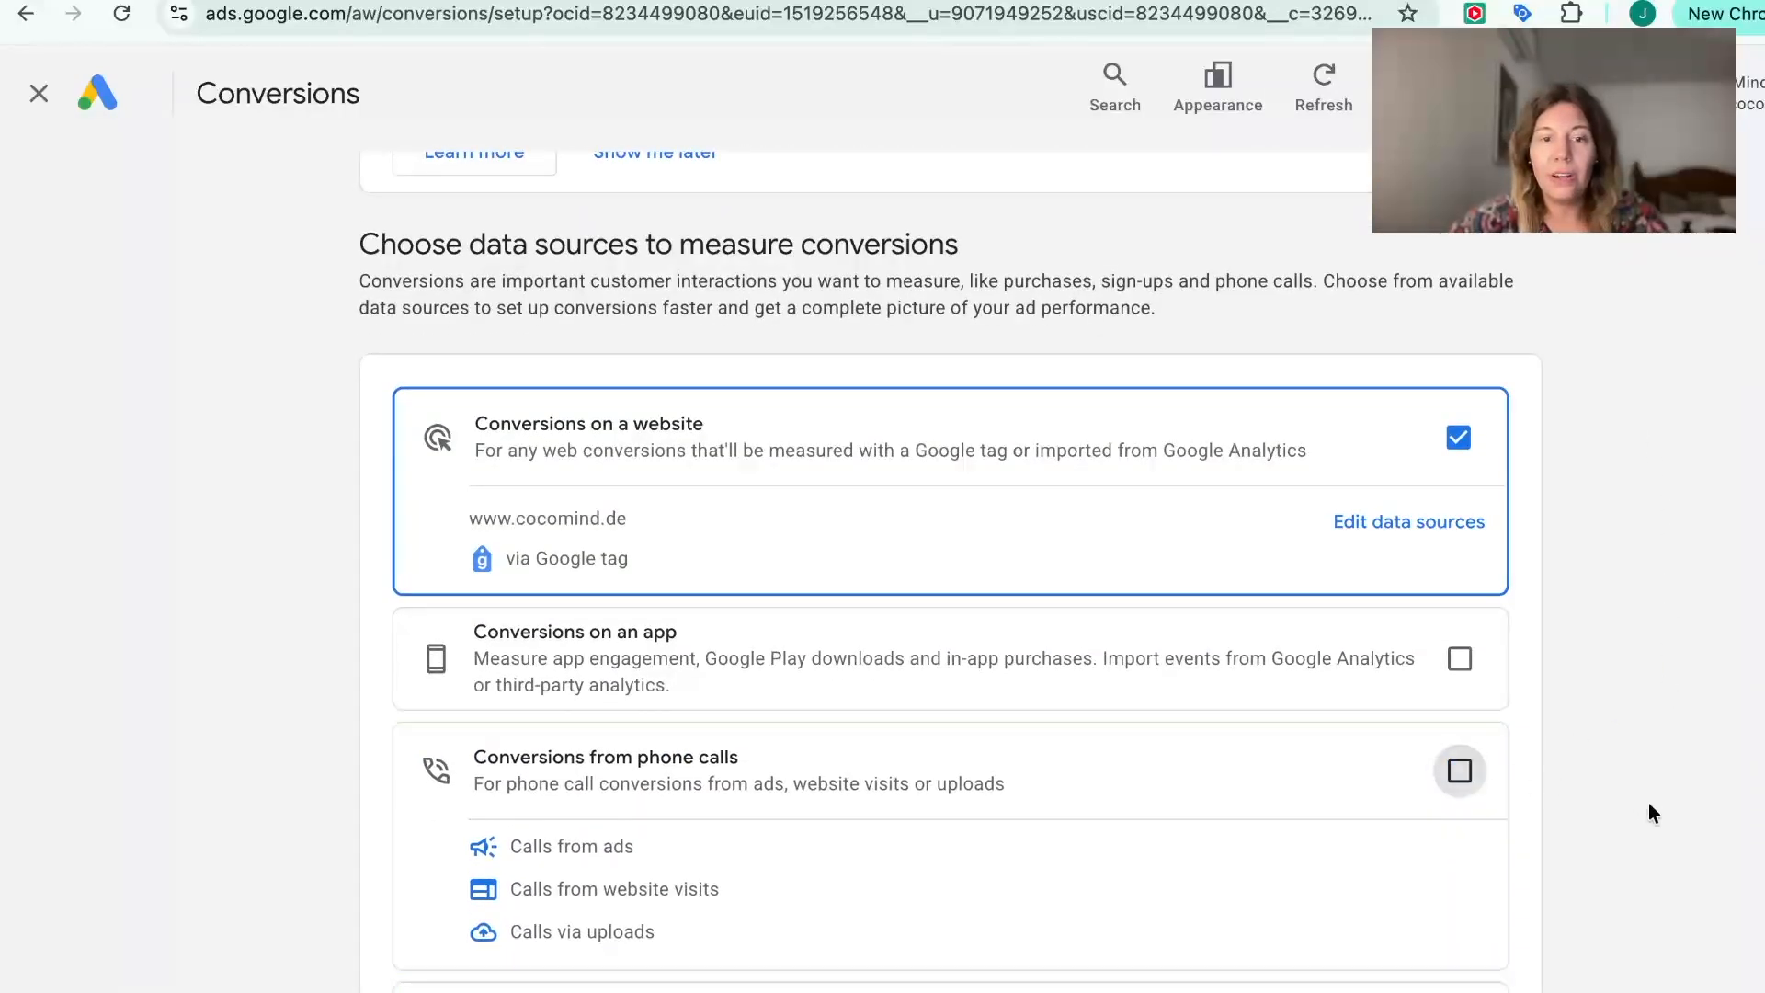
scroll(1647, 802, "down", 3)
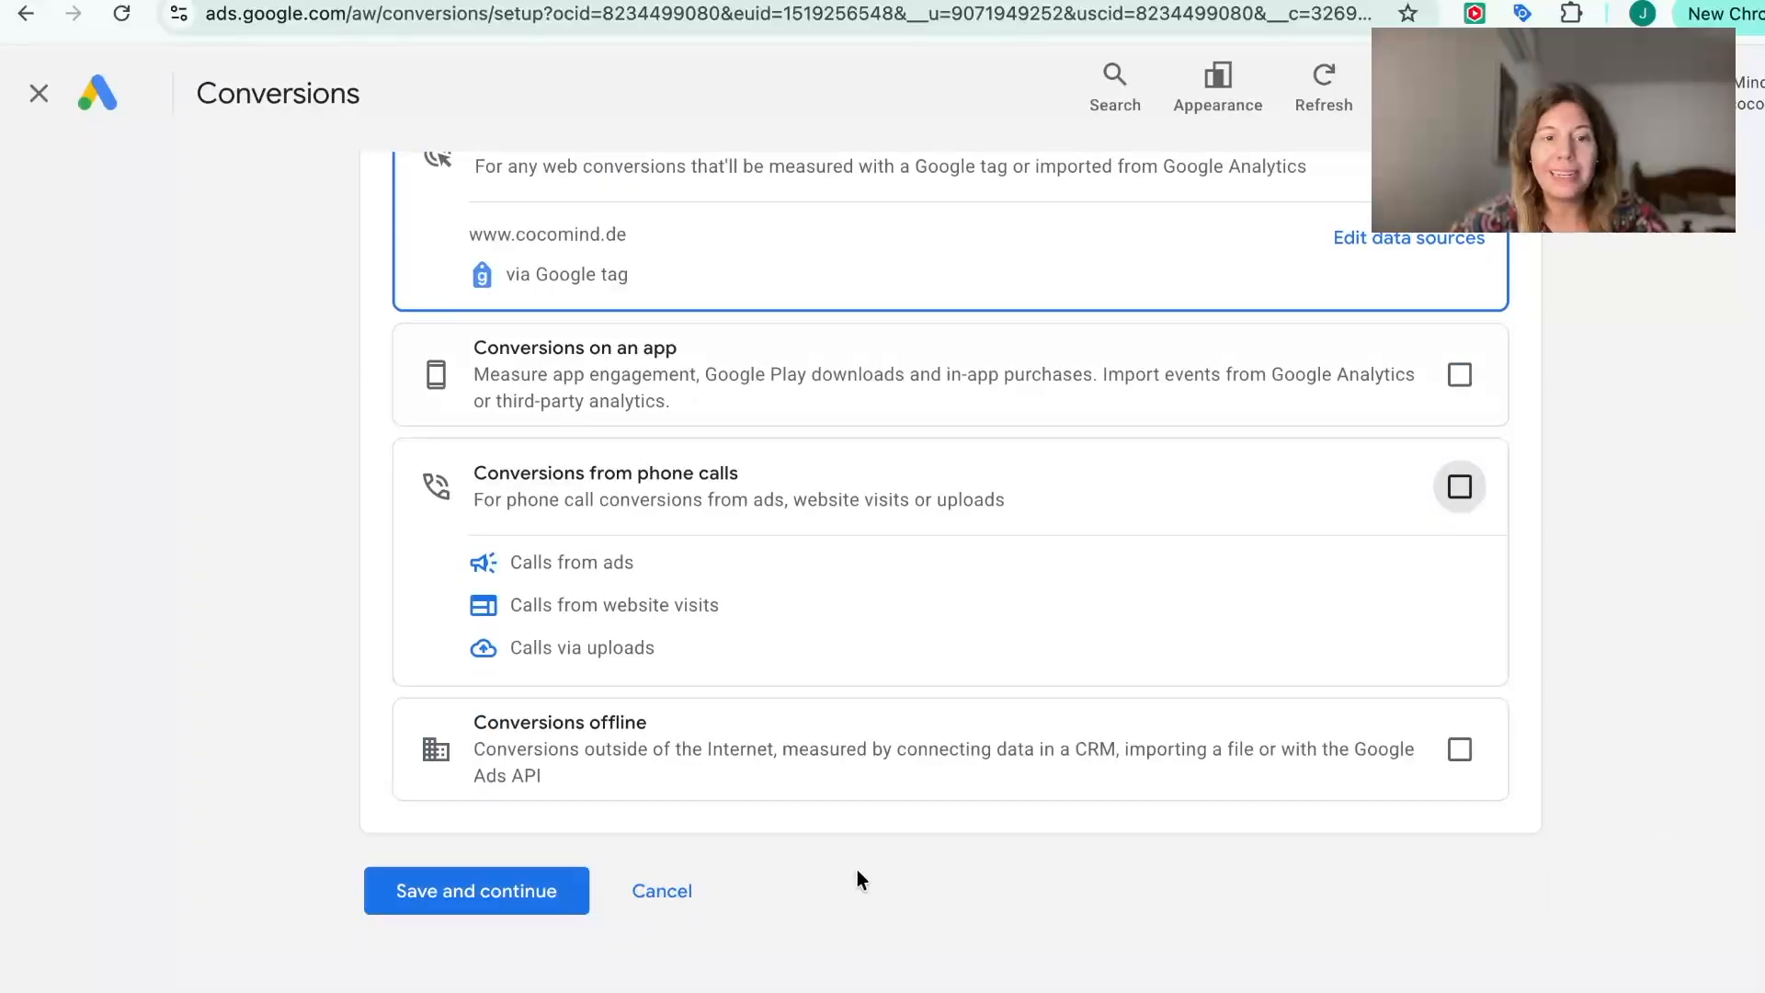
left_click(487, 910)
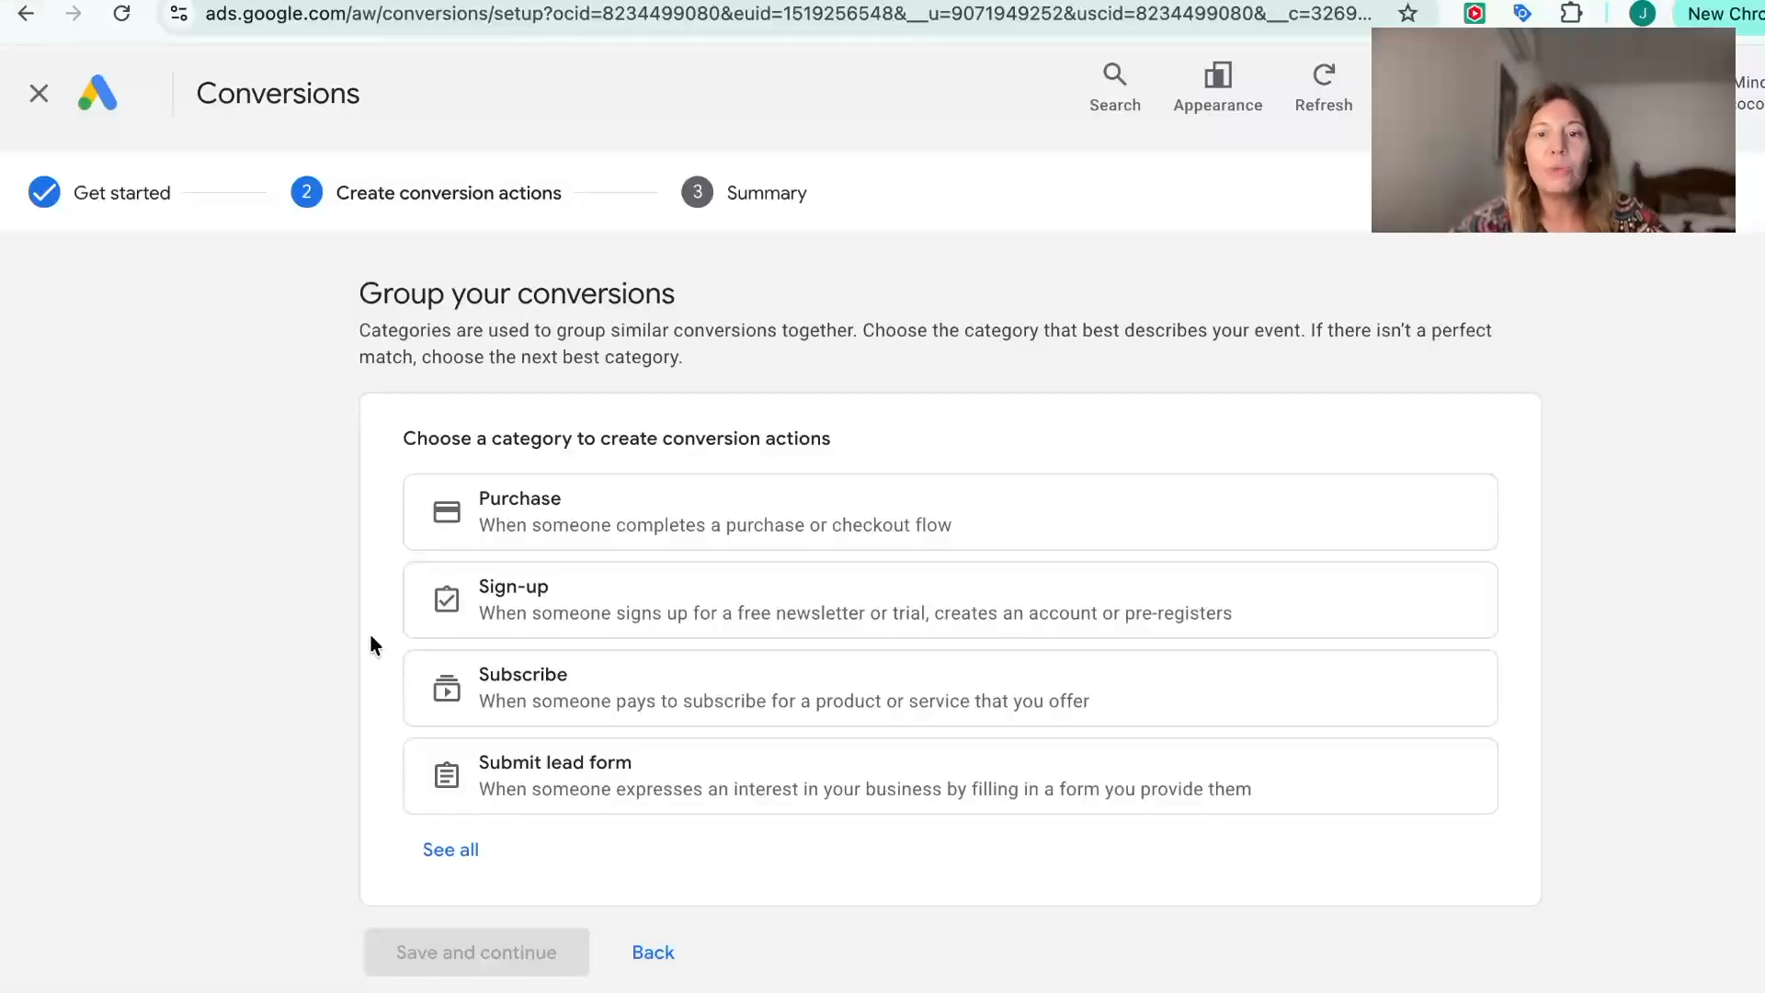
Step: Choose the Submit lead form category, set the conversion to be created manually with code, and expand its conversion settings
left_click(531, 783)
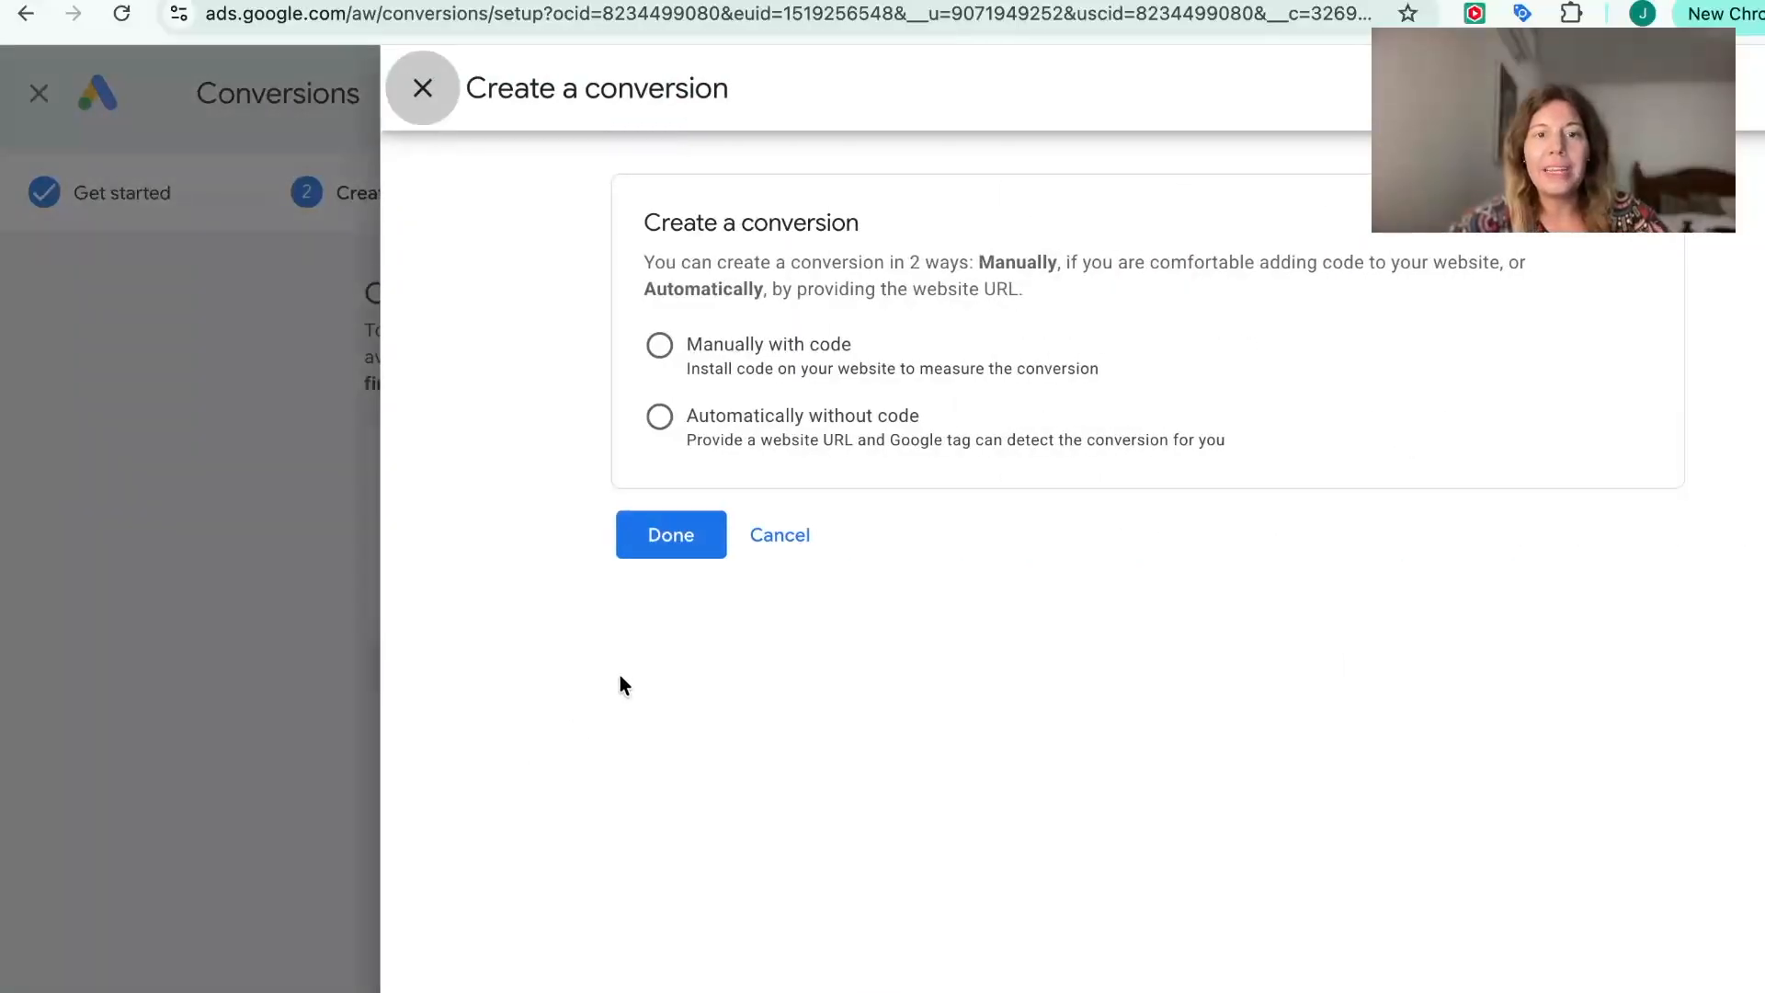
left_click(659, 347)
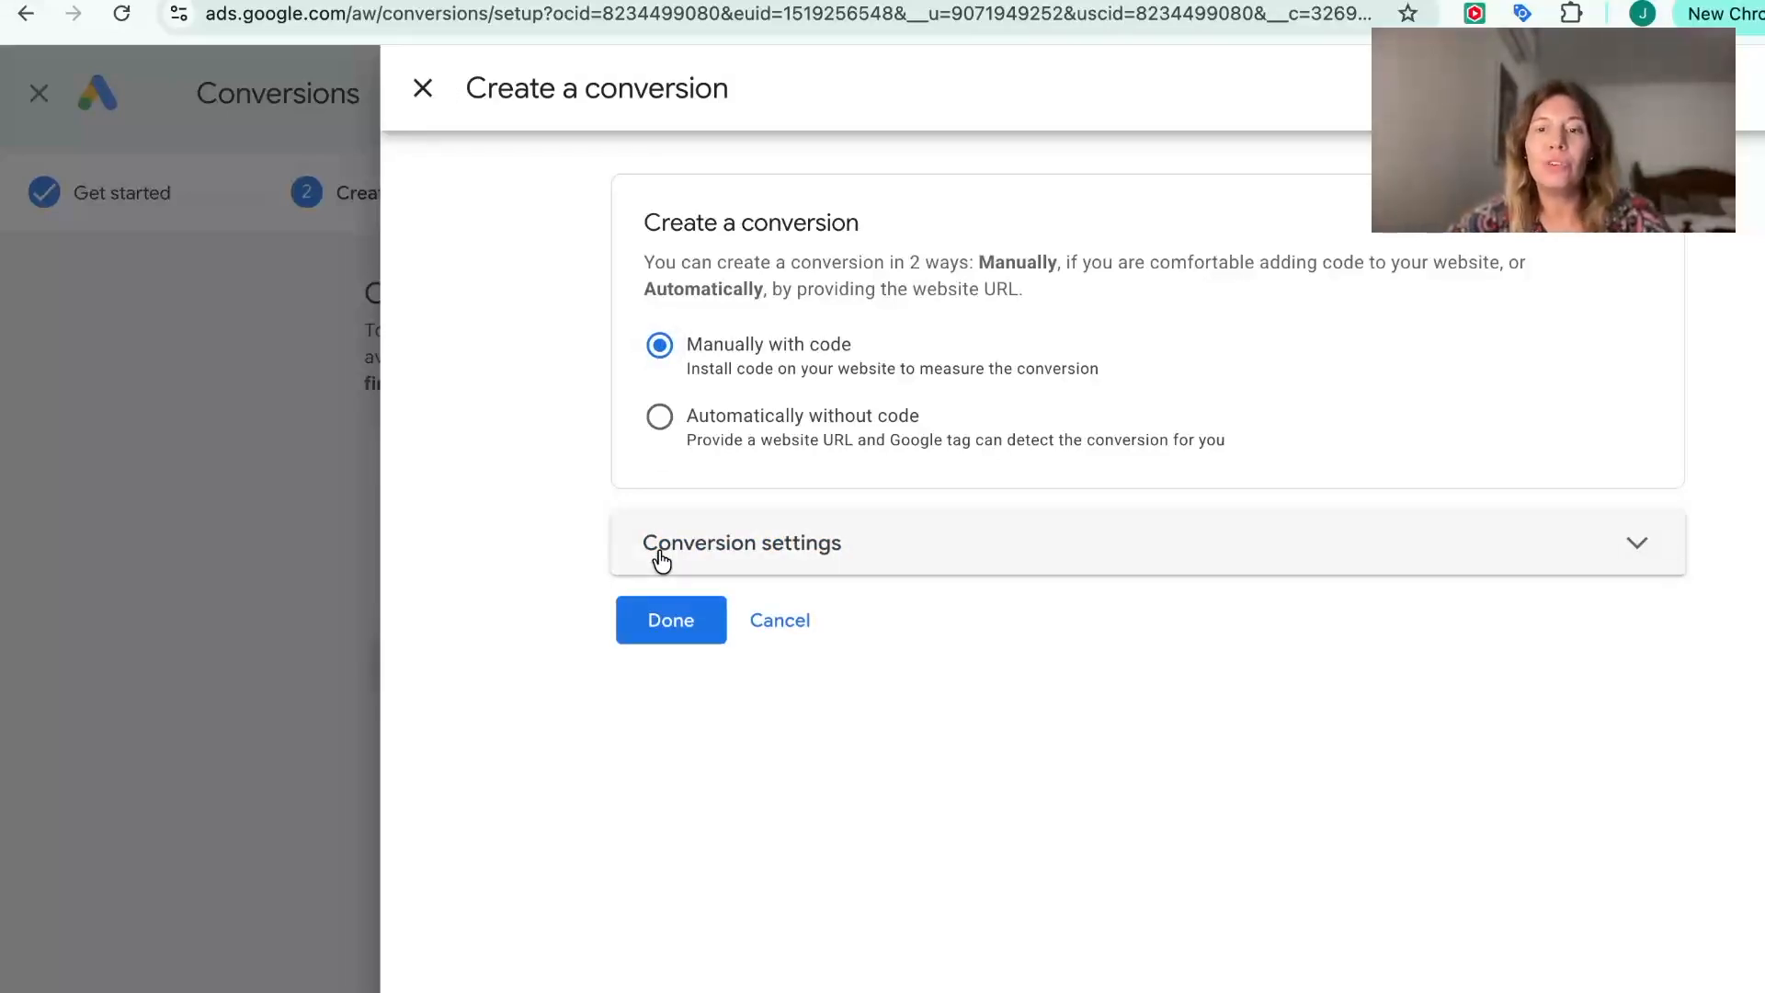
left_click(740, 538)
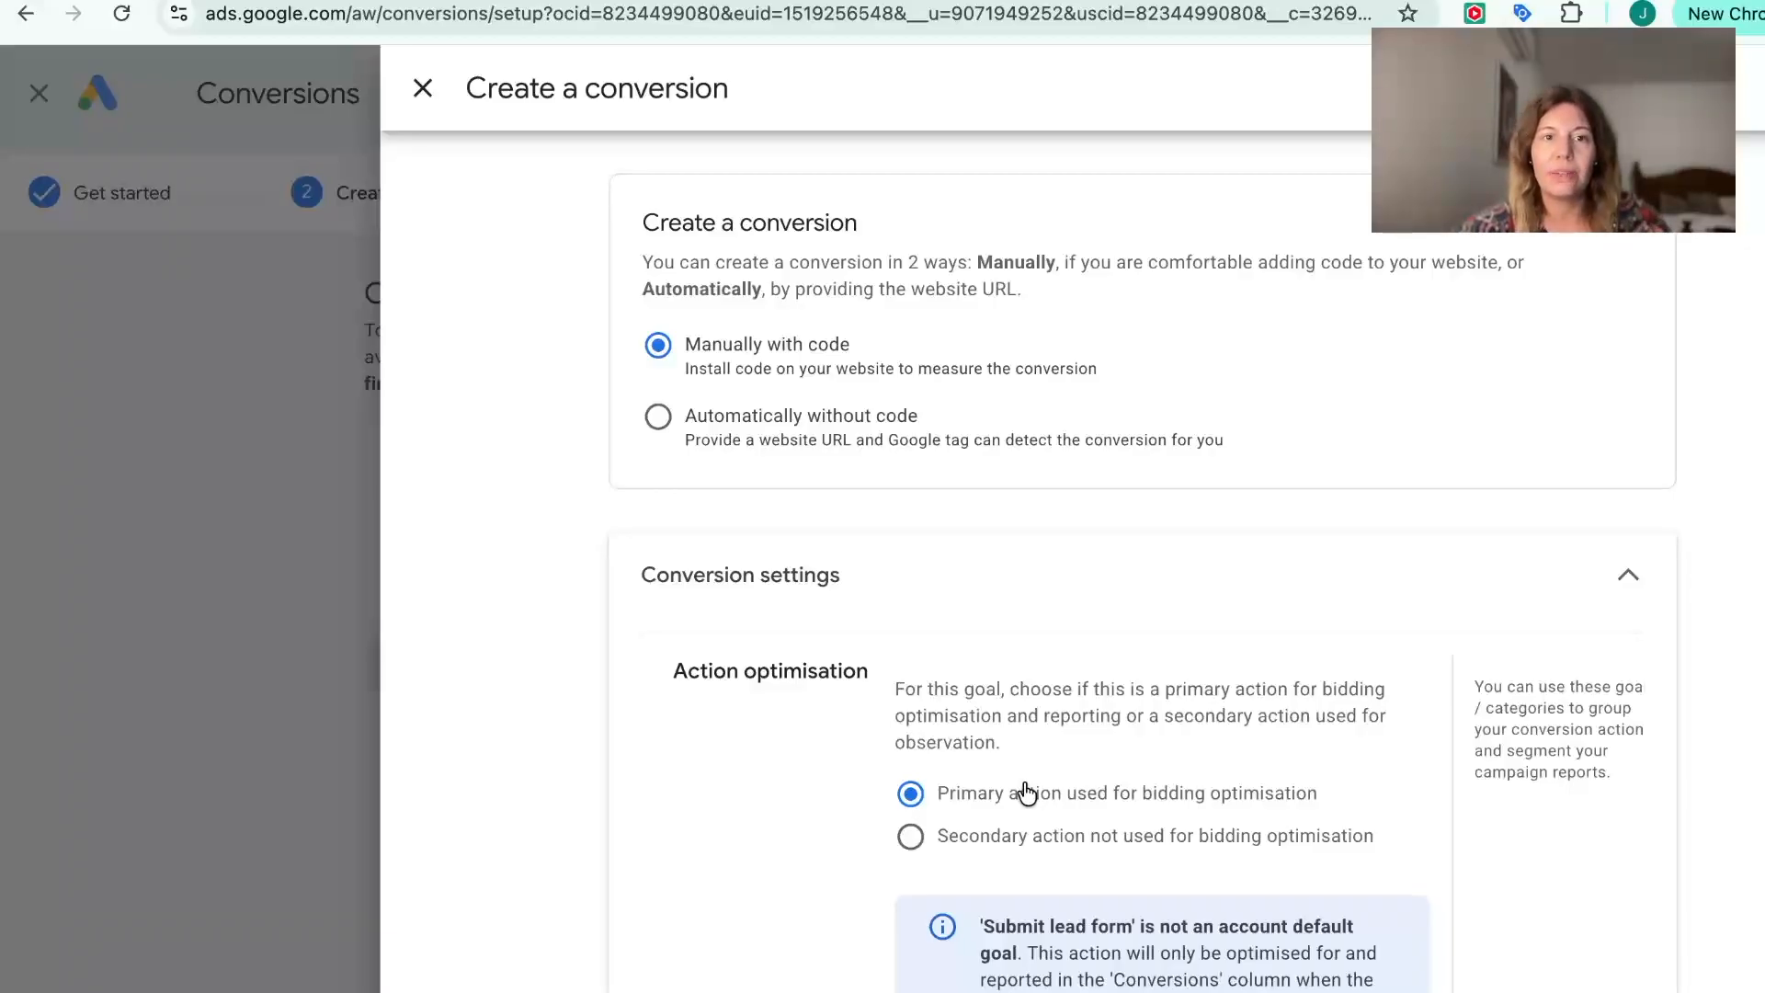
Step: Set the lead form conversion to use the same value for each conversion, keeping 1 US Dollar
scroll(1025, 790, "down", 4)
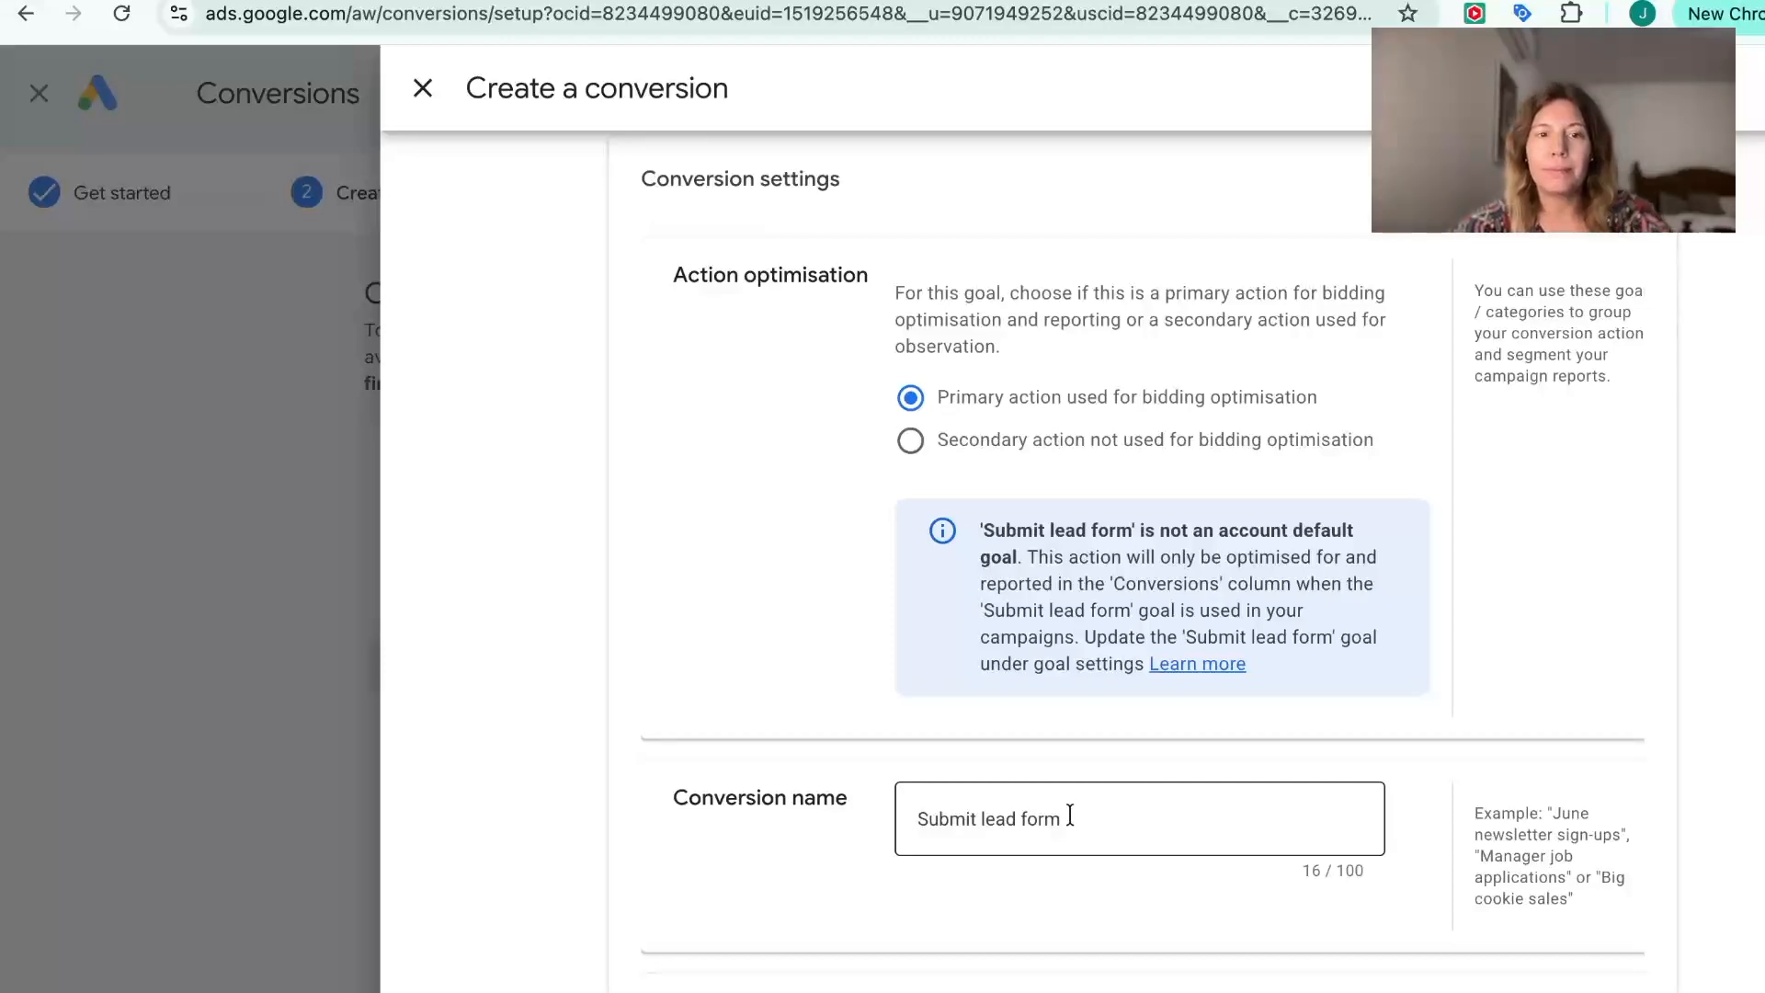
scroll(1070, 815, "down", 4)
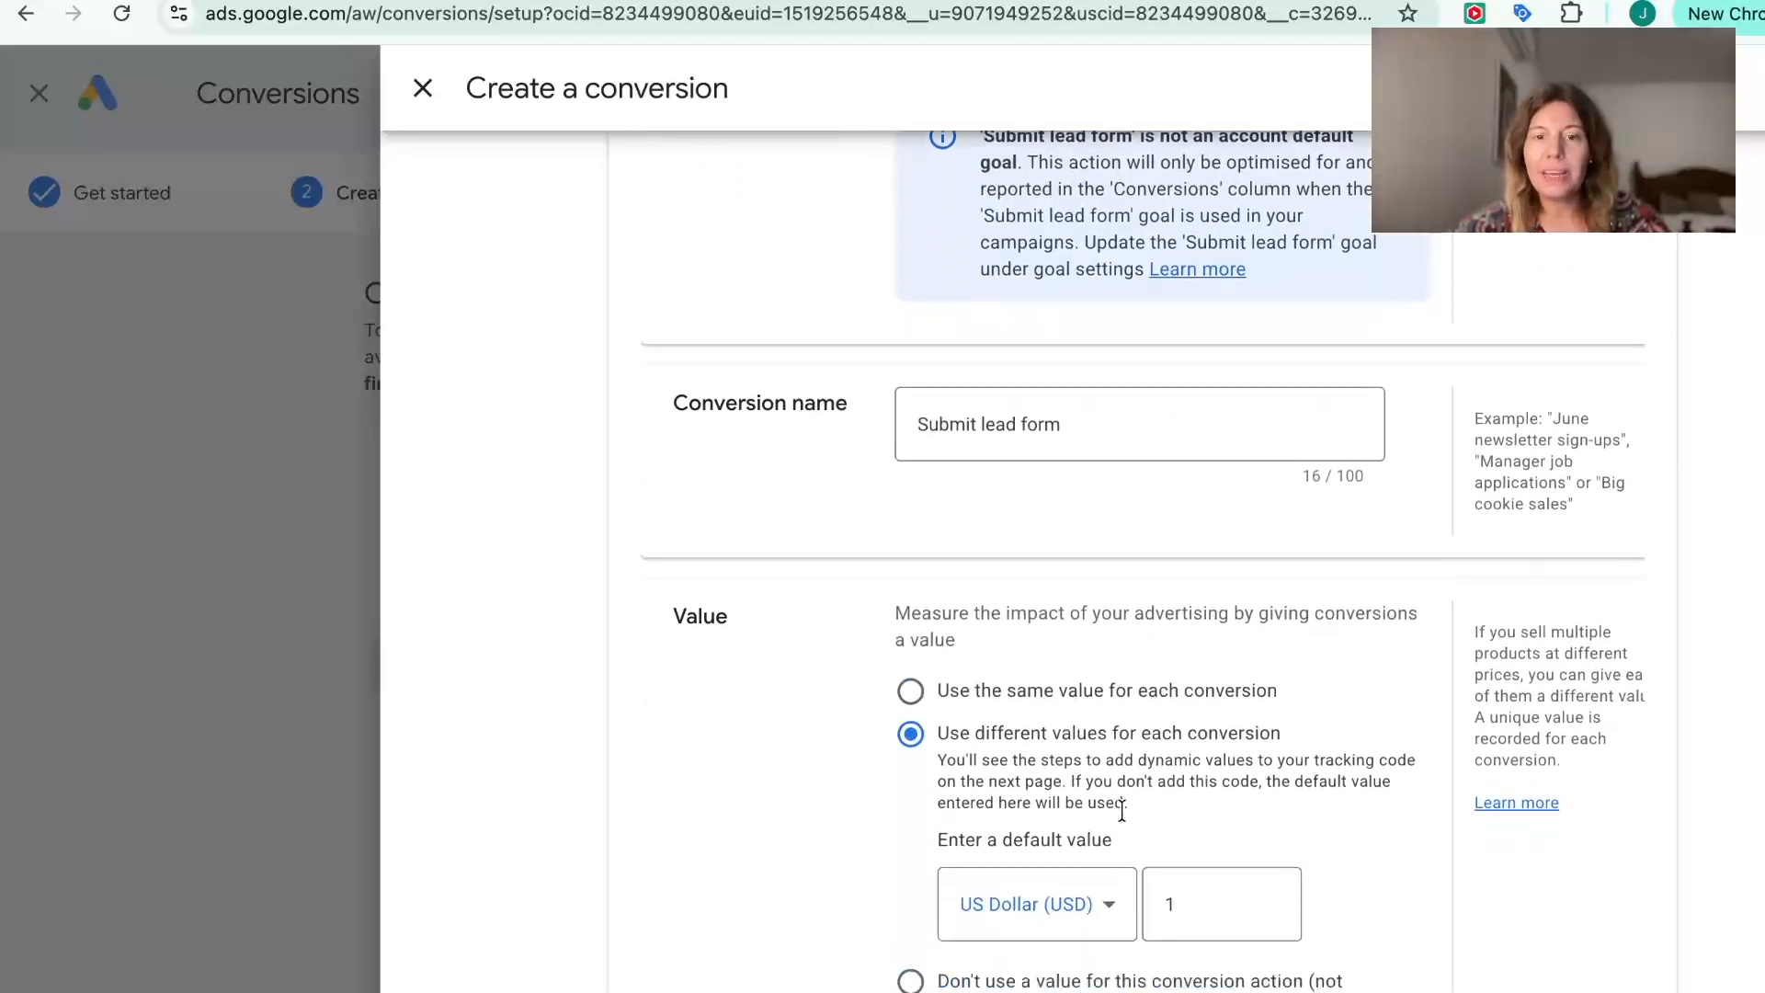
scroll(1122, 810, "down", 2)
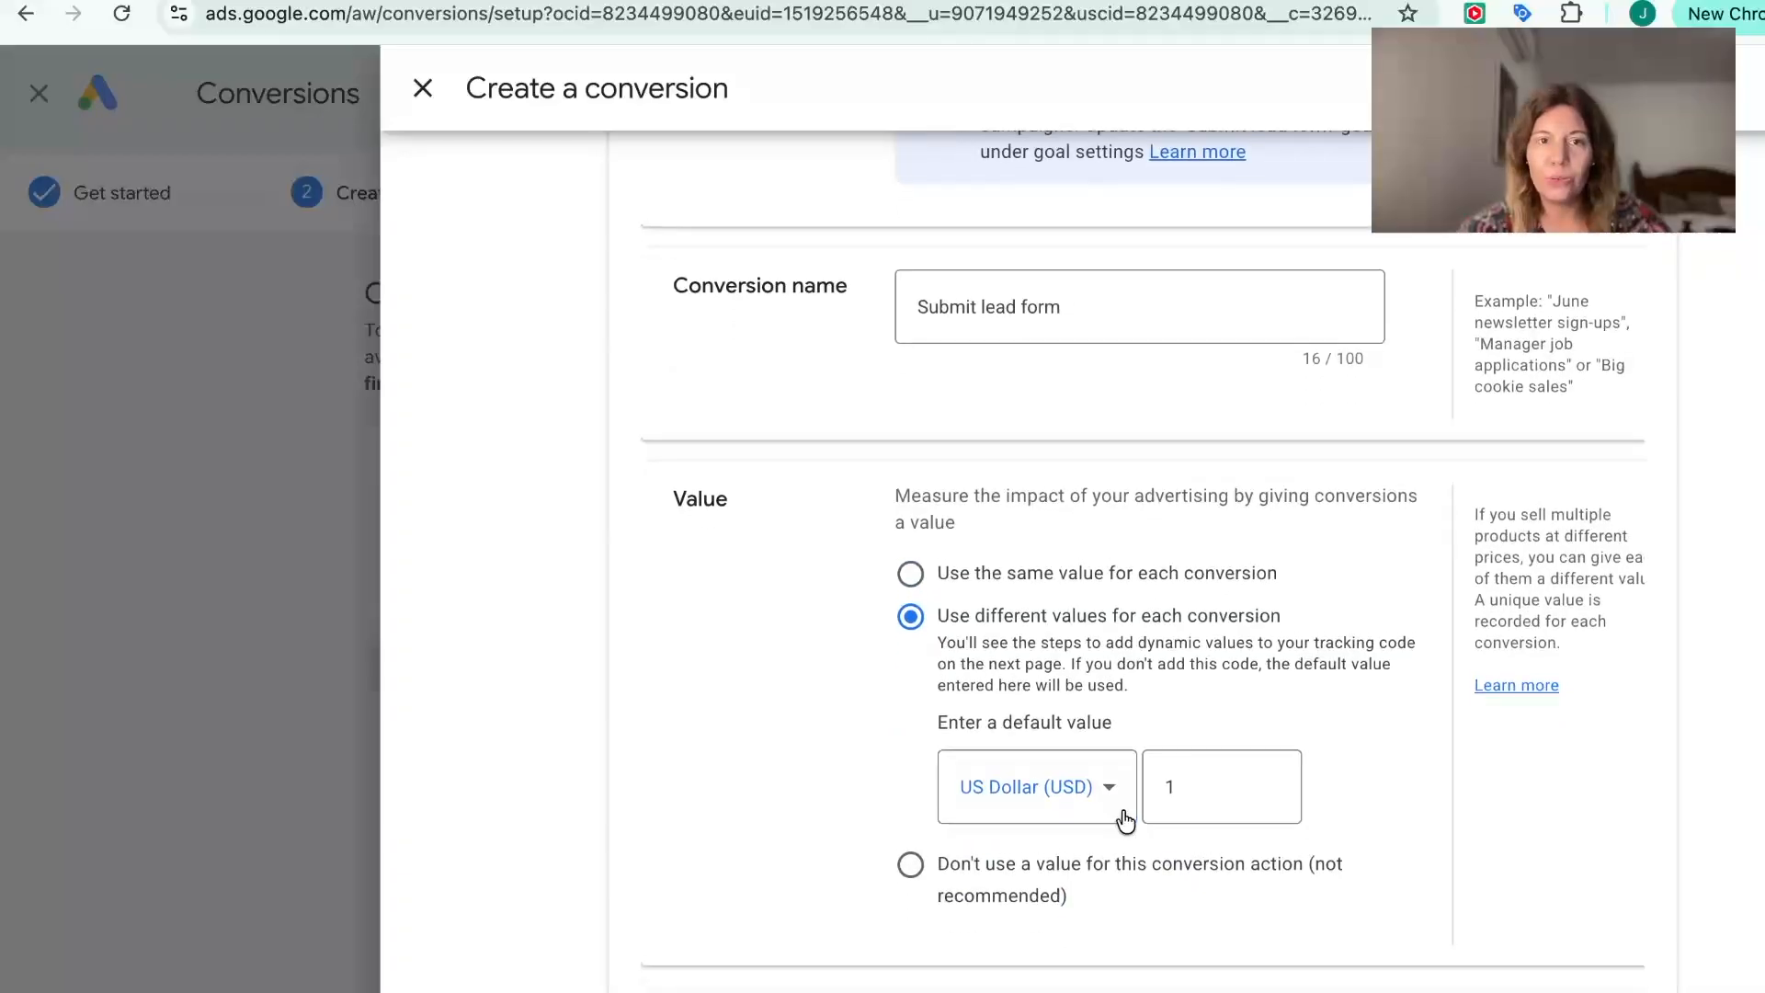
scroll(1125, 821, "down", 1)
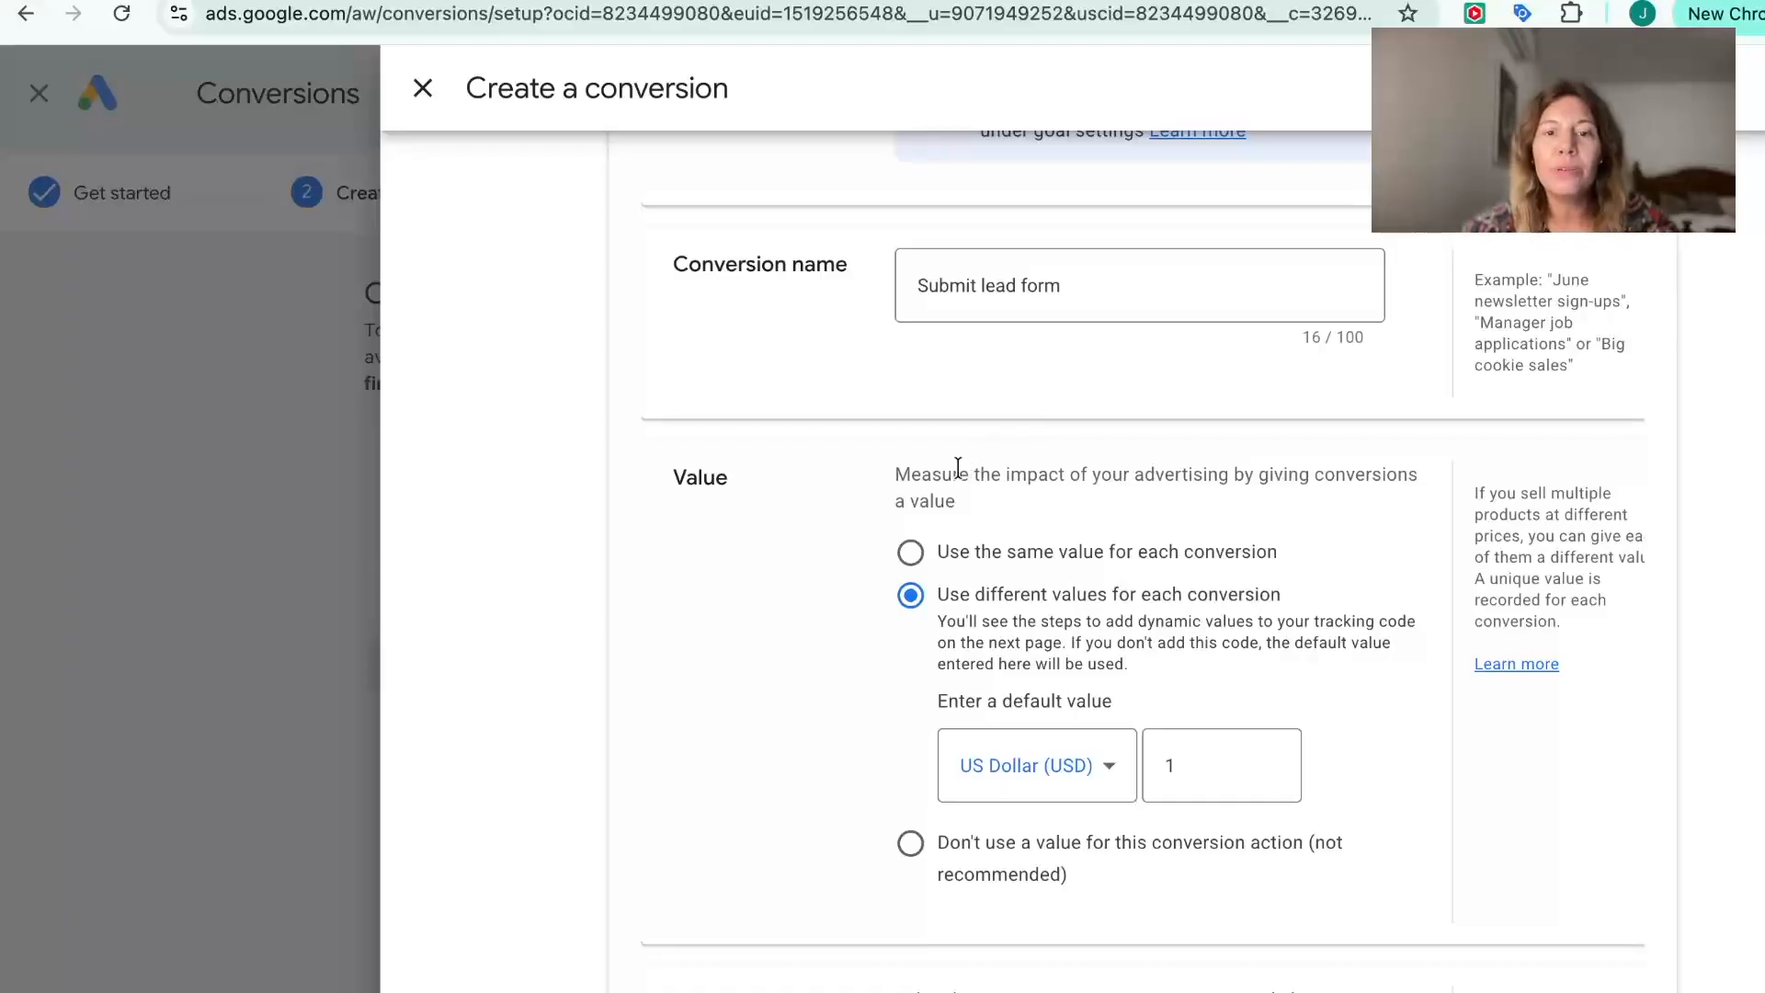
left_click(908, 554)
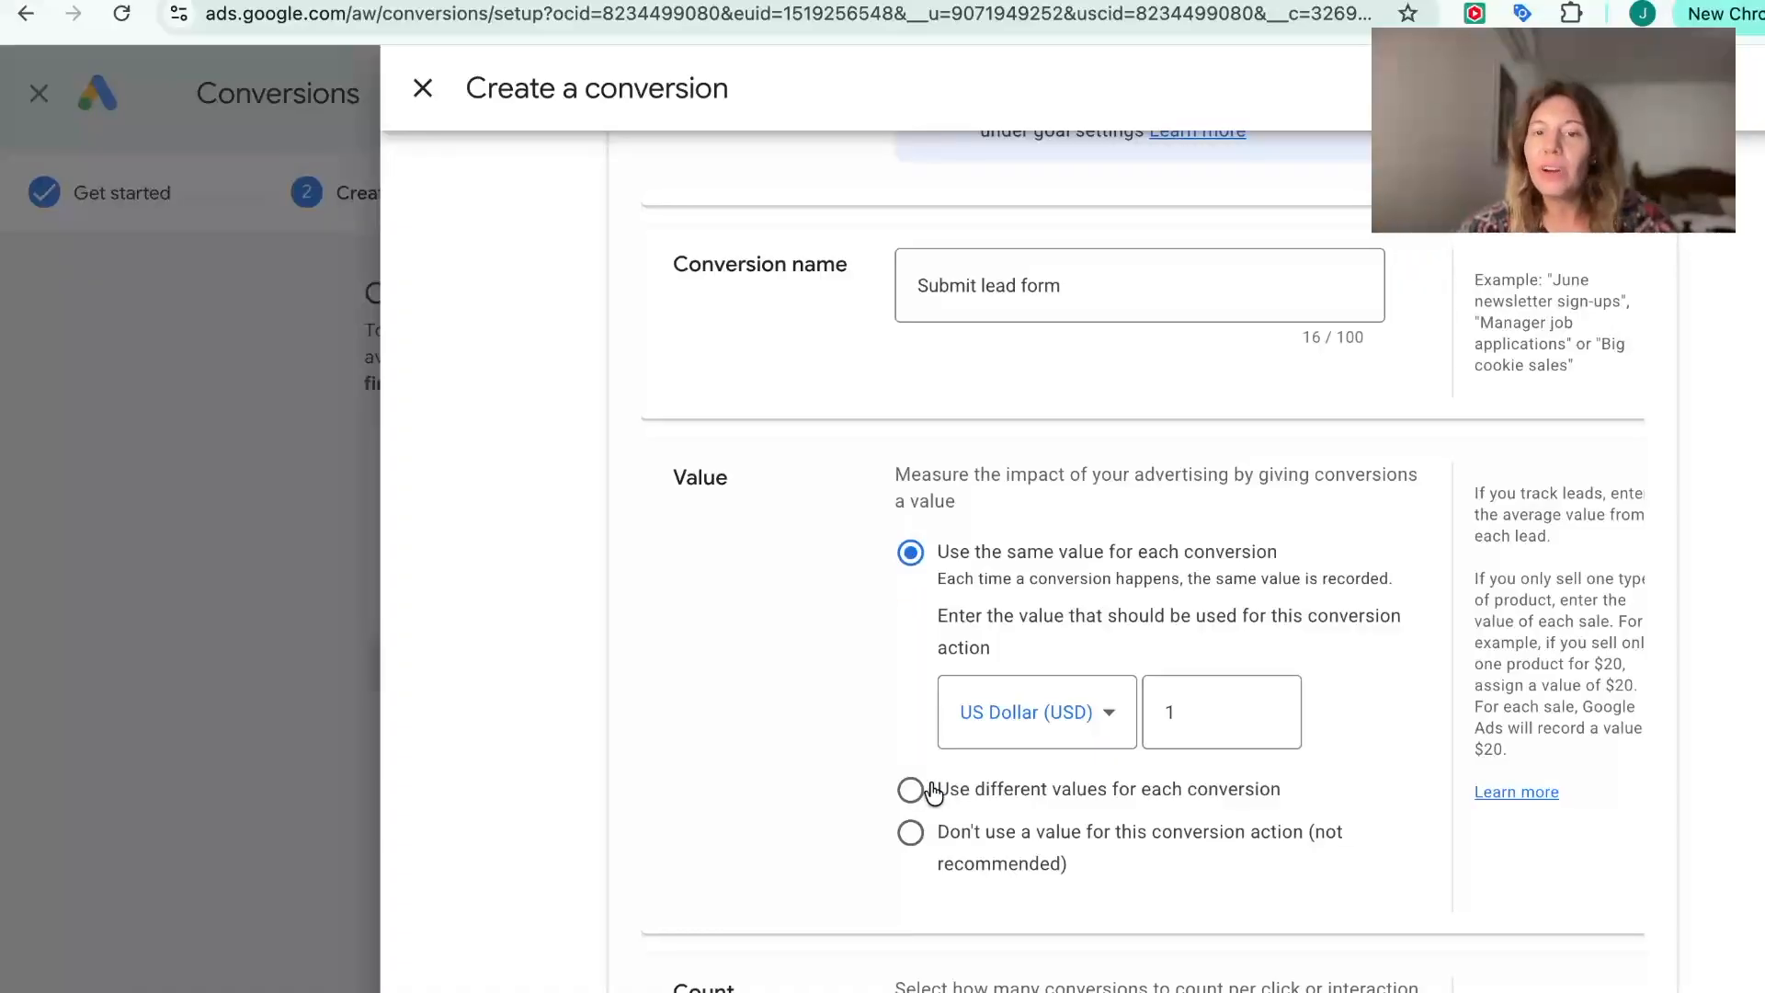
left_click(1192, 716)
Step: Accept the remaining count, conversion window and attribution settings, and save the Submit lead form conversion action
scroll(1077, 627, "down", 4)
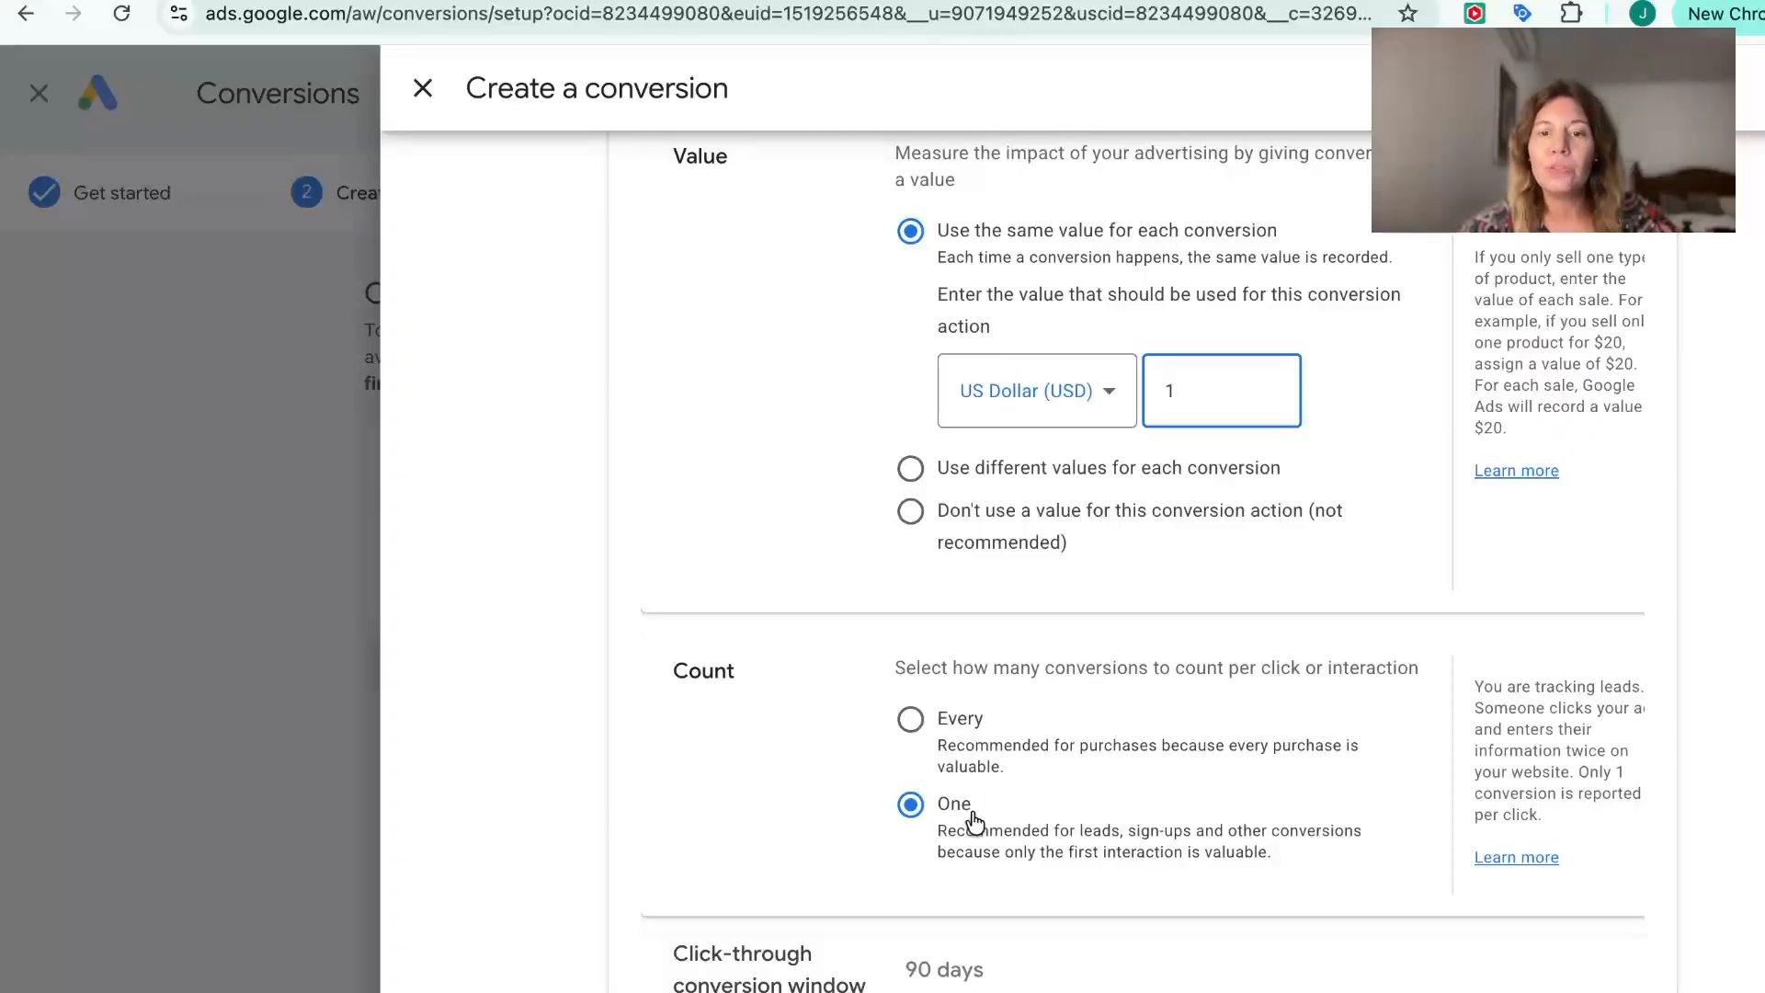
scroll(1151, 572, "down", 3)
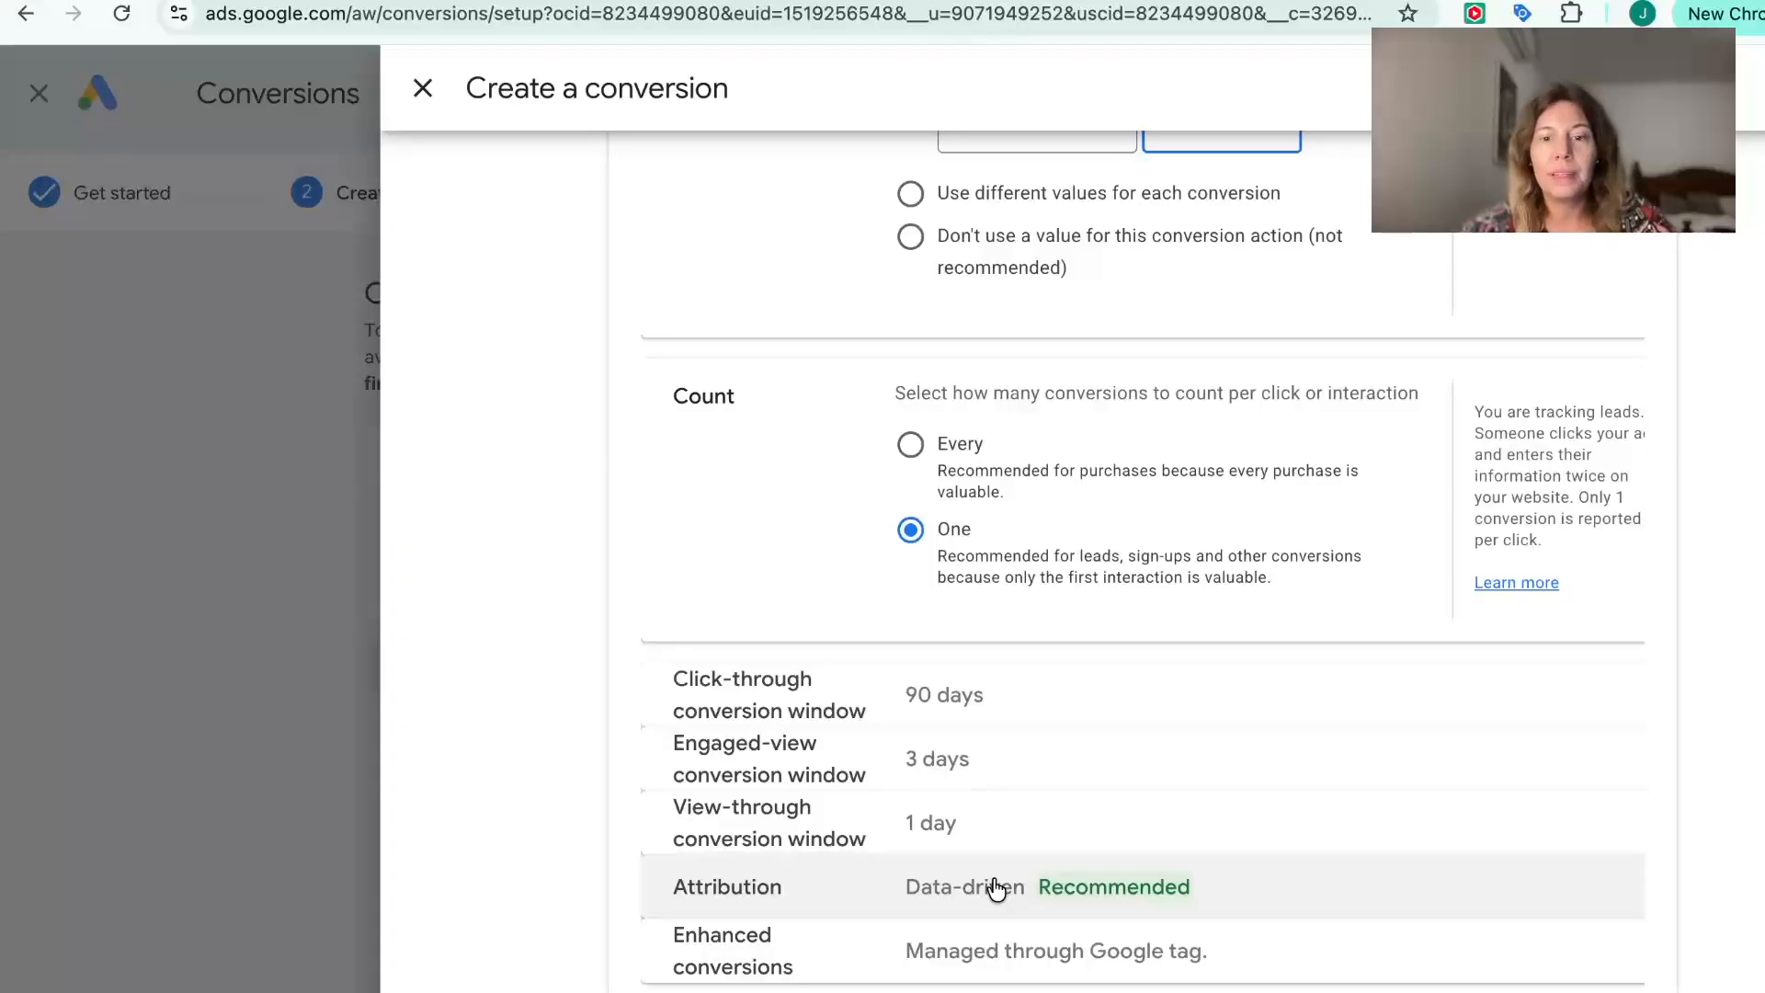
scroll(995, 888, "down", 1)
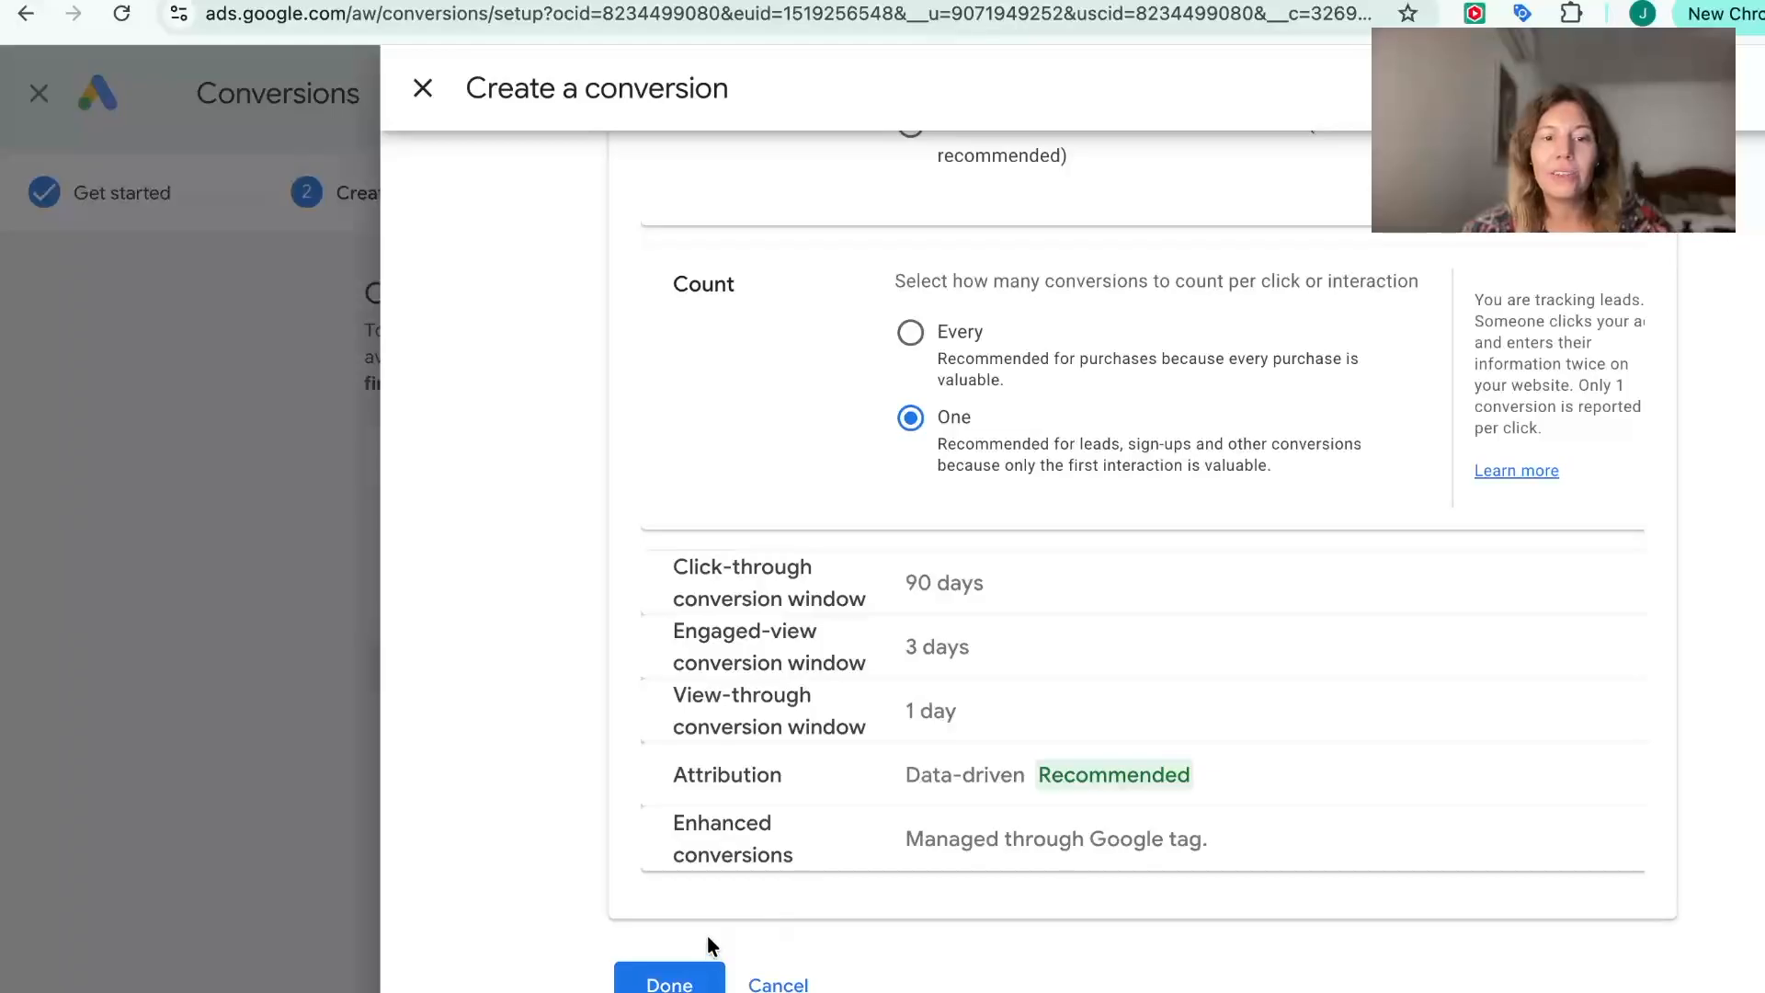
scroll(707, 932, "down", 1)
left_click(687, 958)
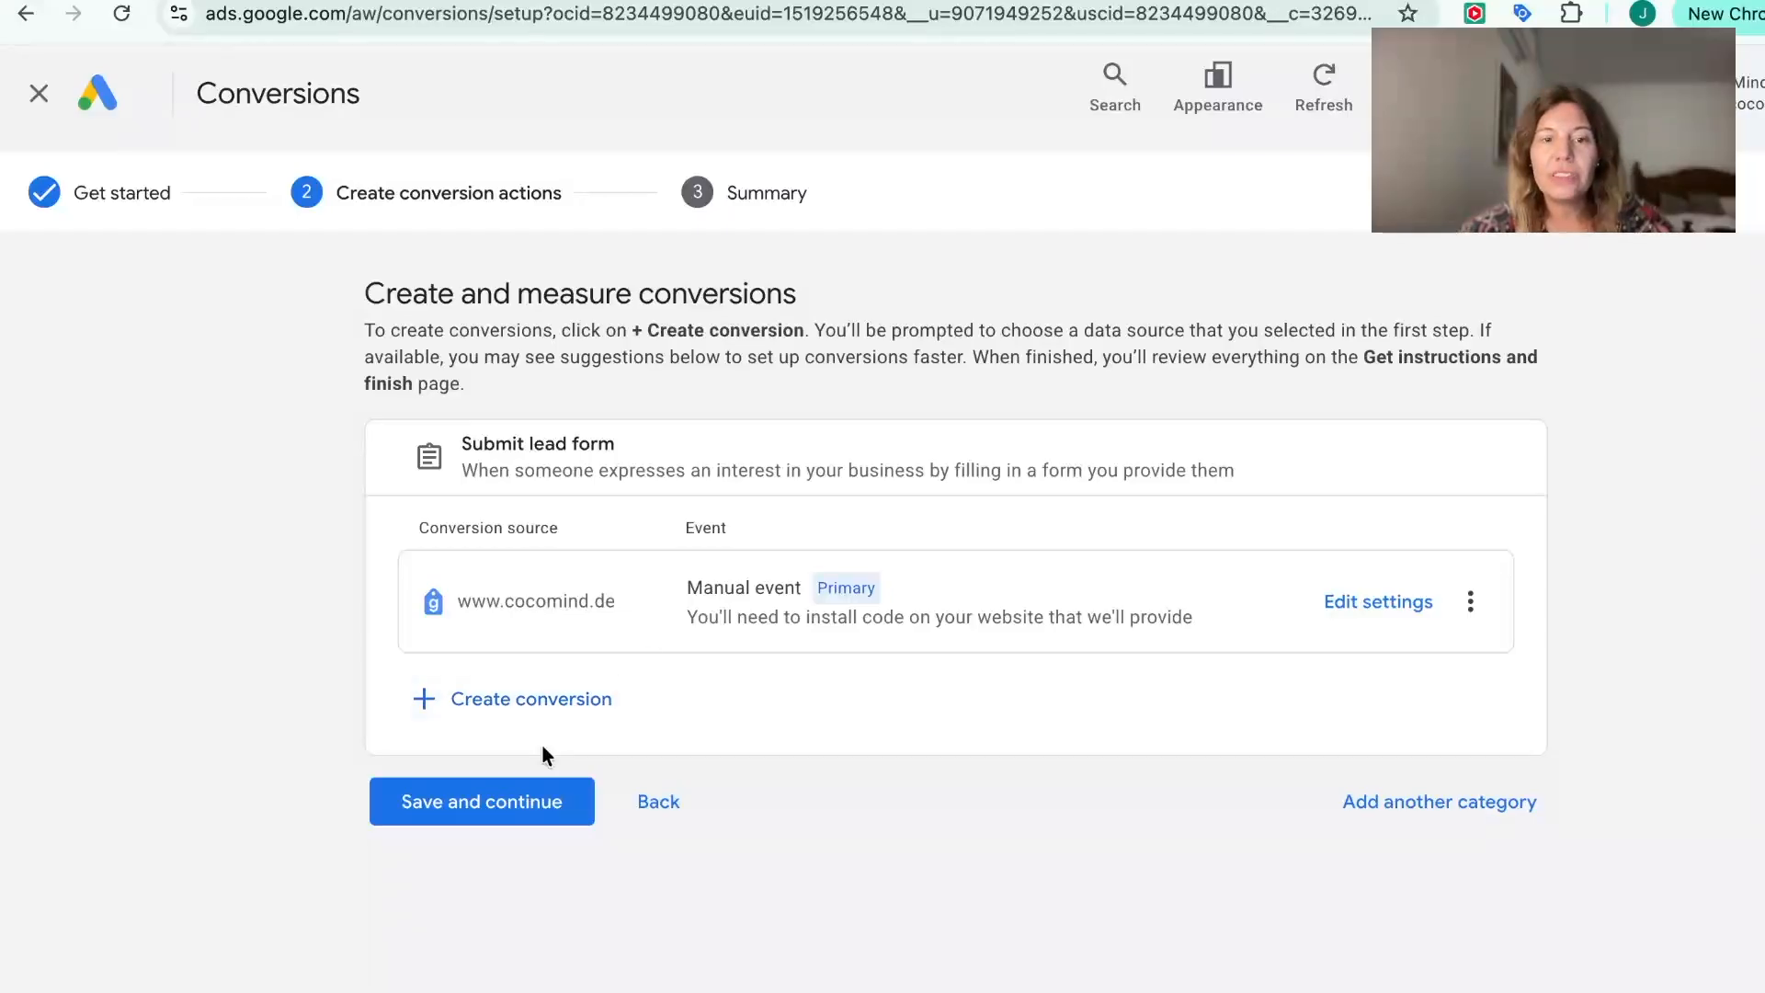
left_click(504, 814)
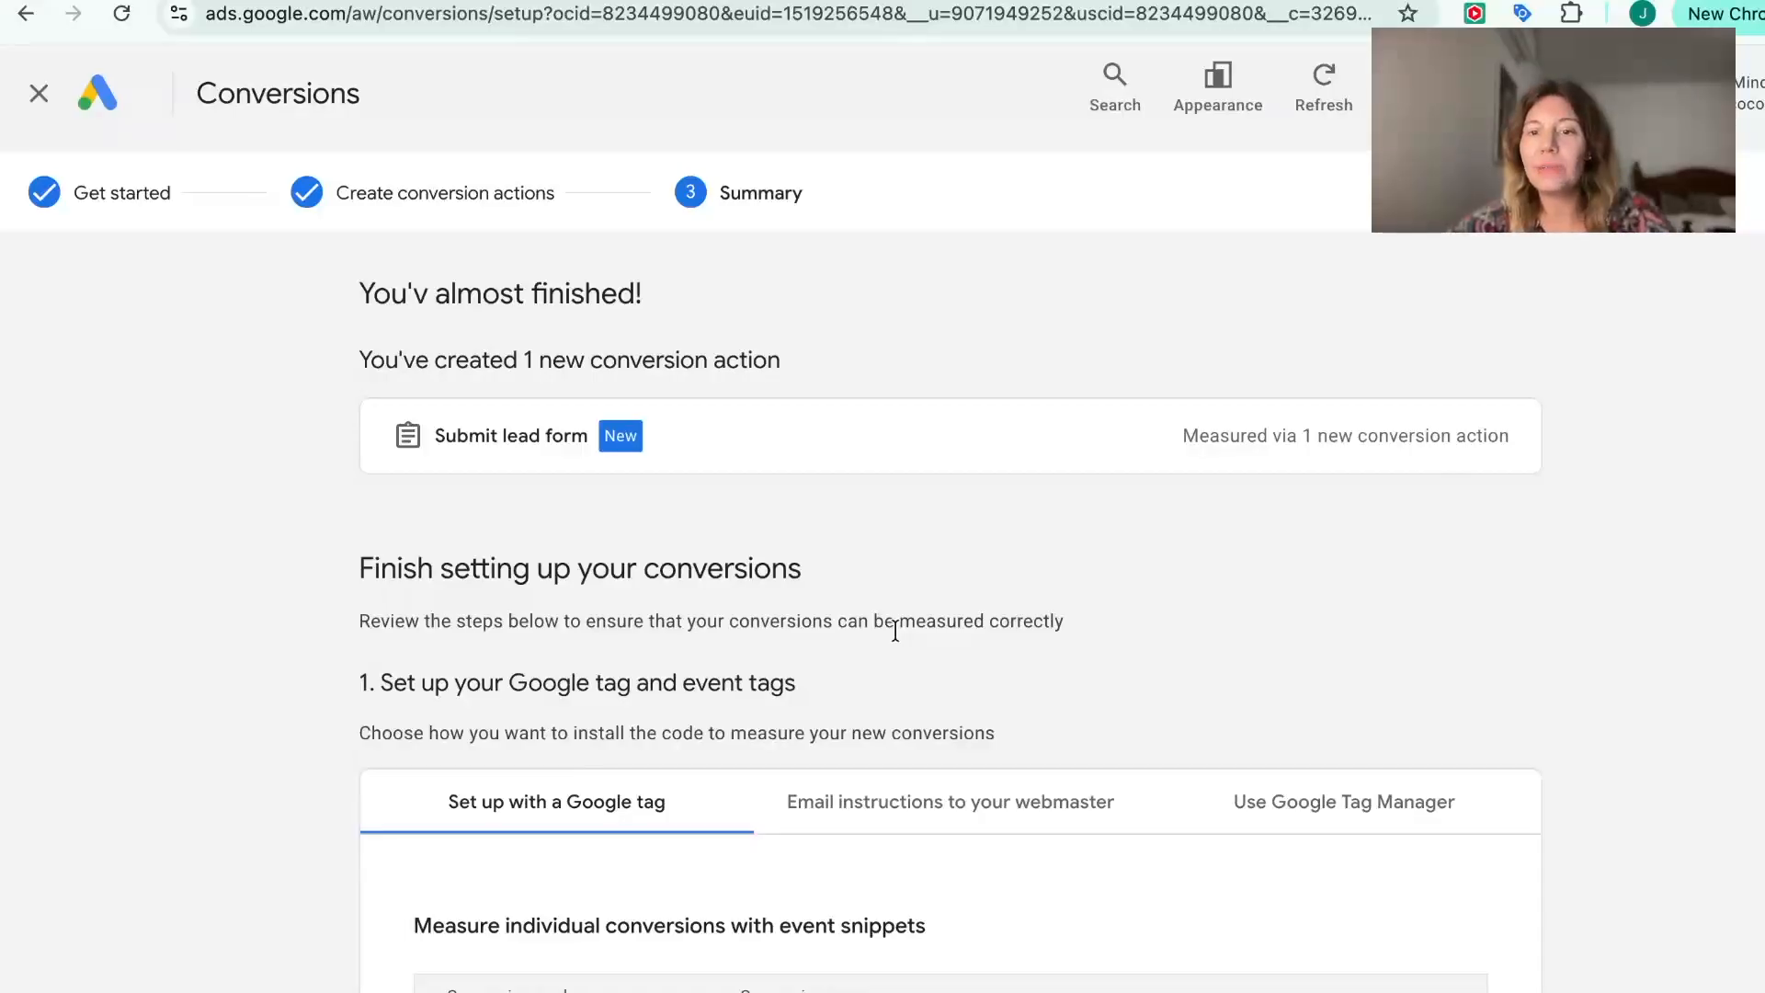
Step: Show the Google Tag Manager installation details and highlight the conversion ID and the conversion label
left_click(1300, 807)
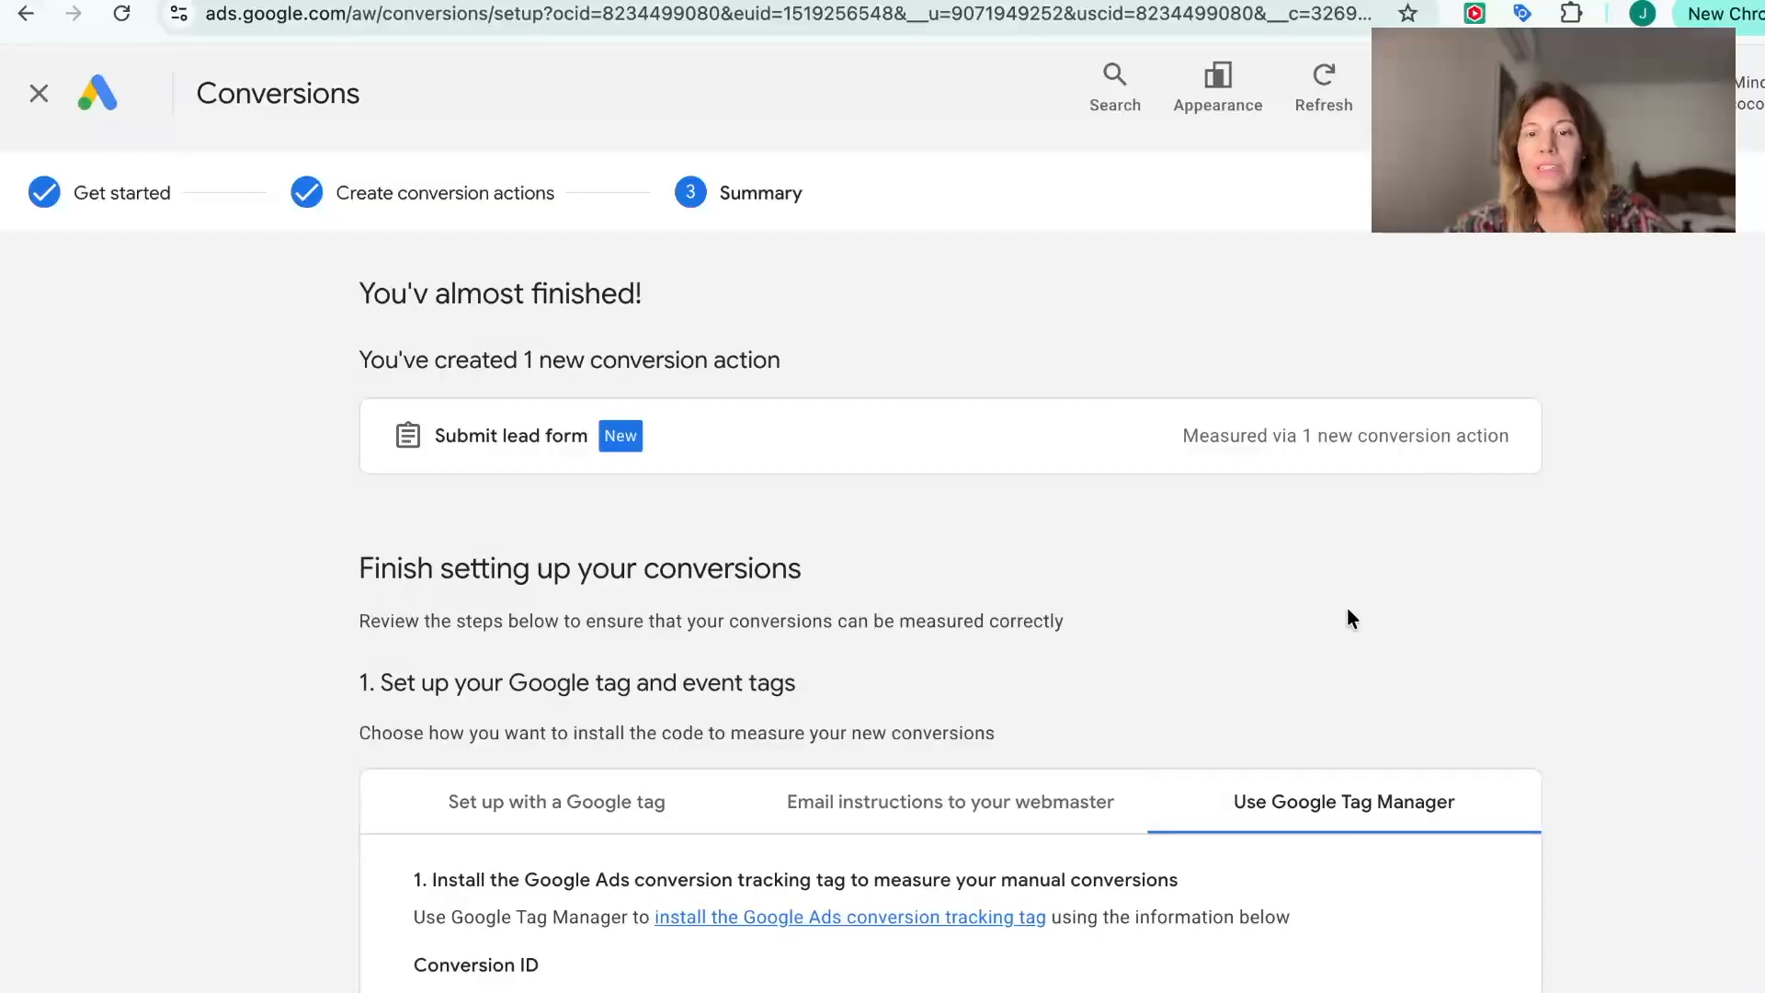
scroll(1348, 608, "down", 5)
scroll(1348, 617, "down", 1)
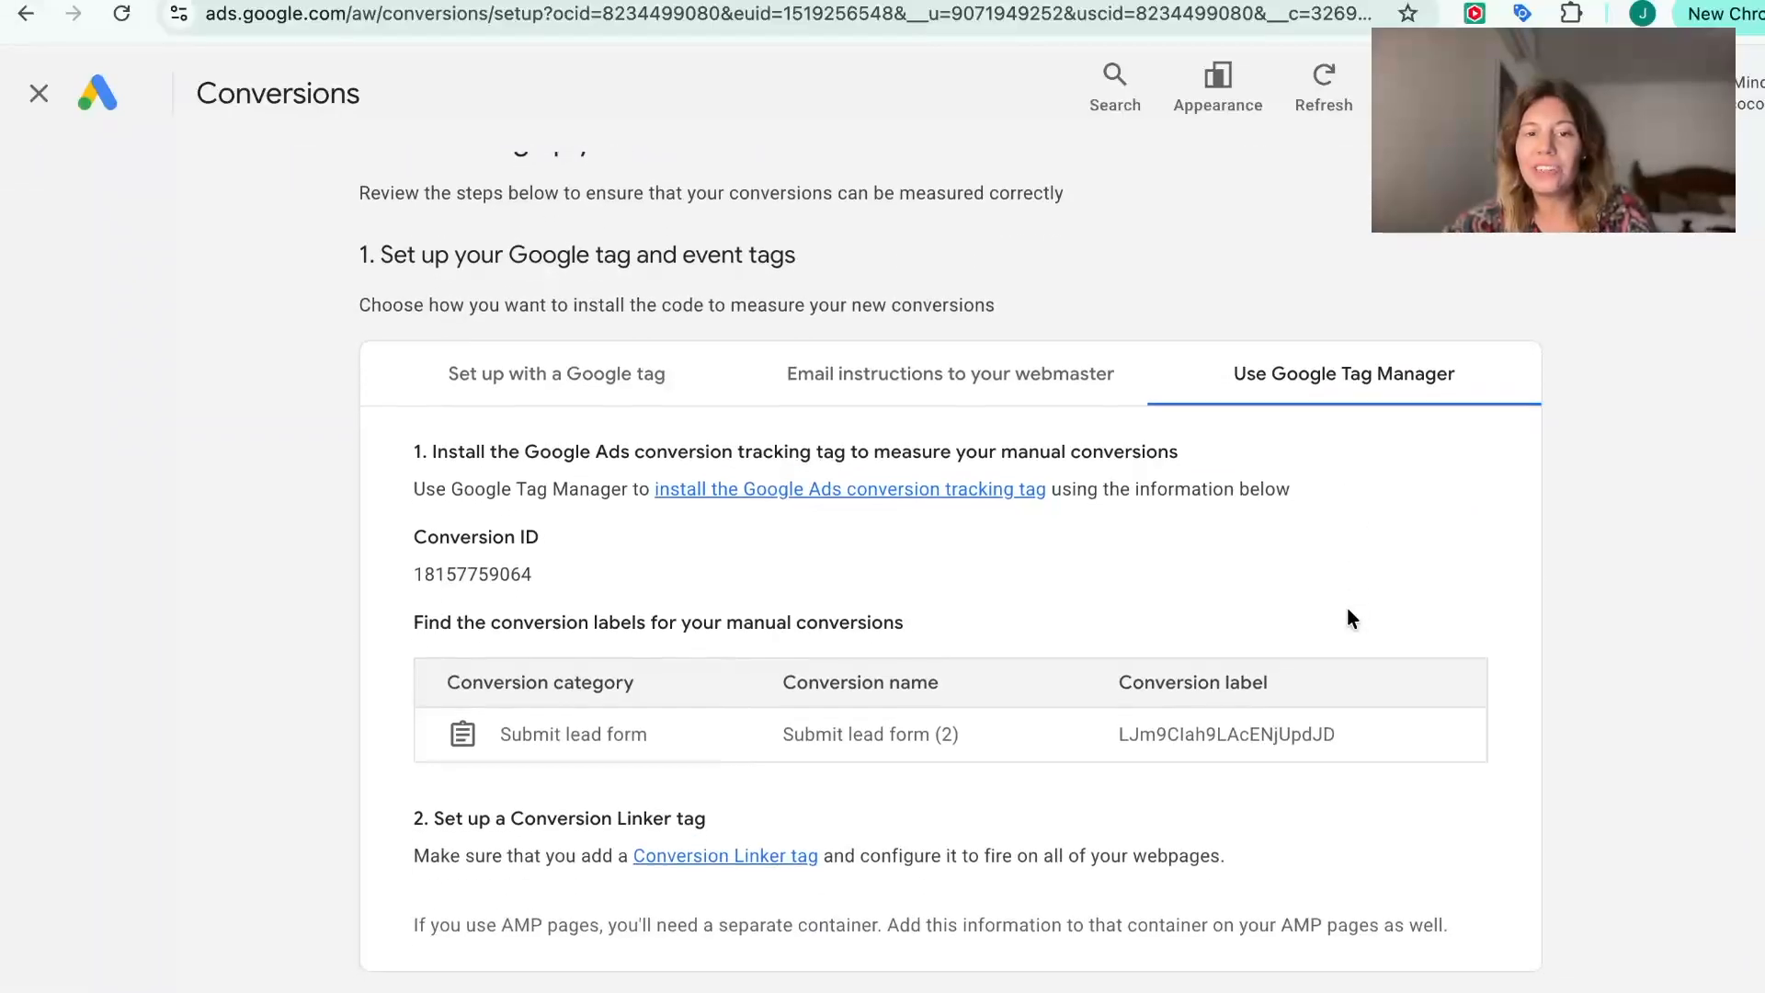
scroll(1347, 618, "down", 1)
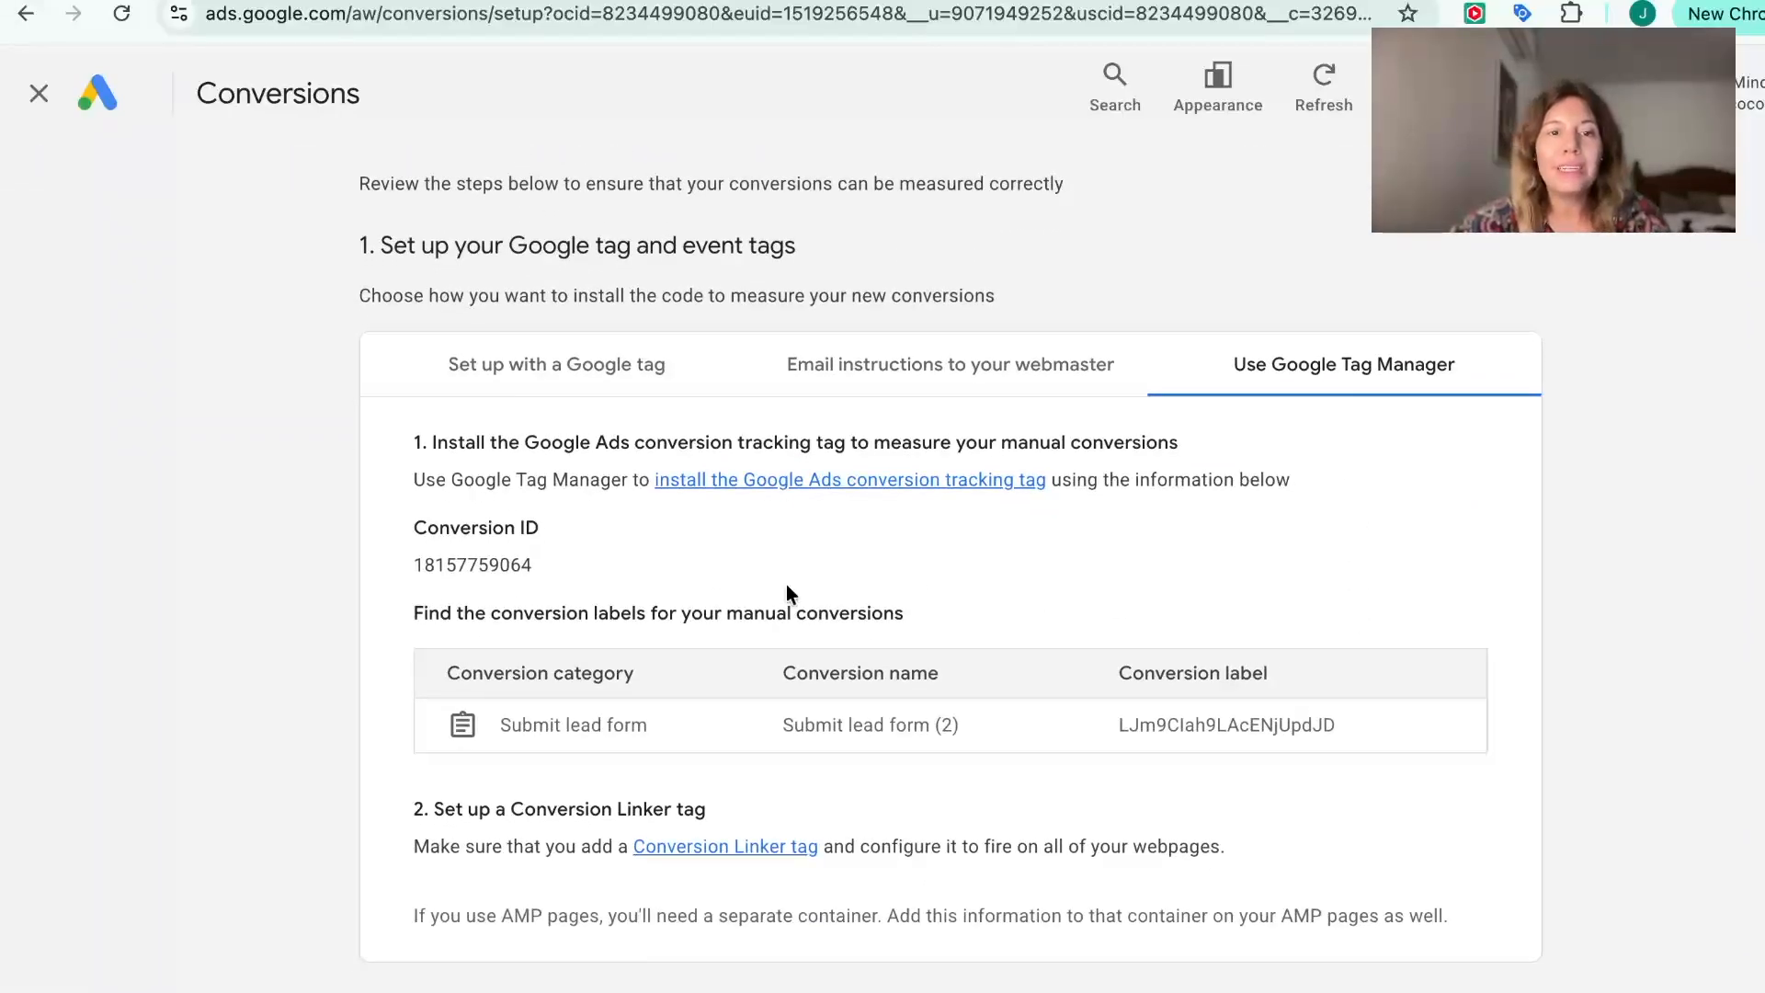
left_click_drag(546, 569, 414, 562)
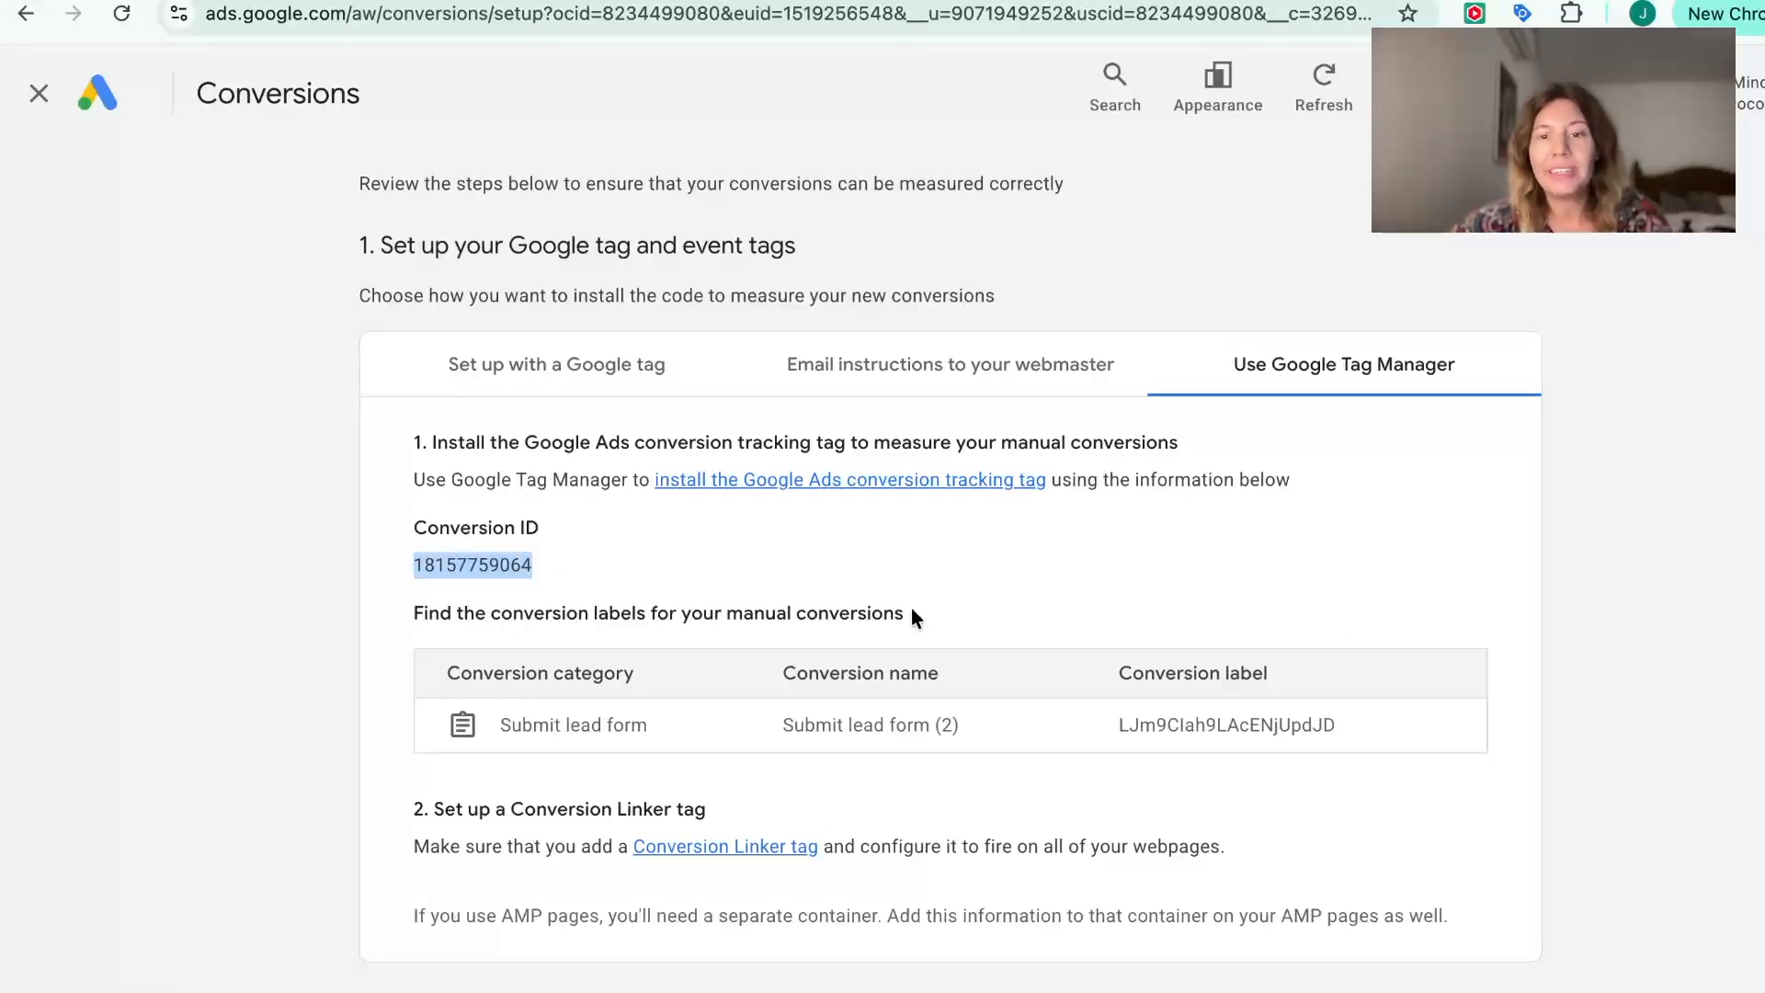
left_click_drag(1117, 725, 1349, 728)
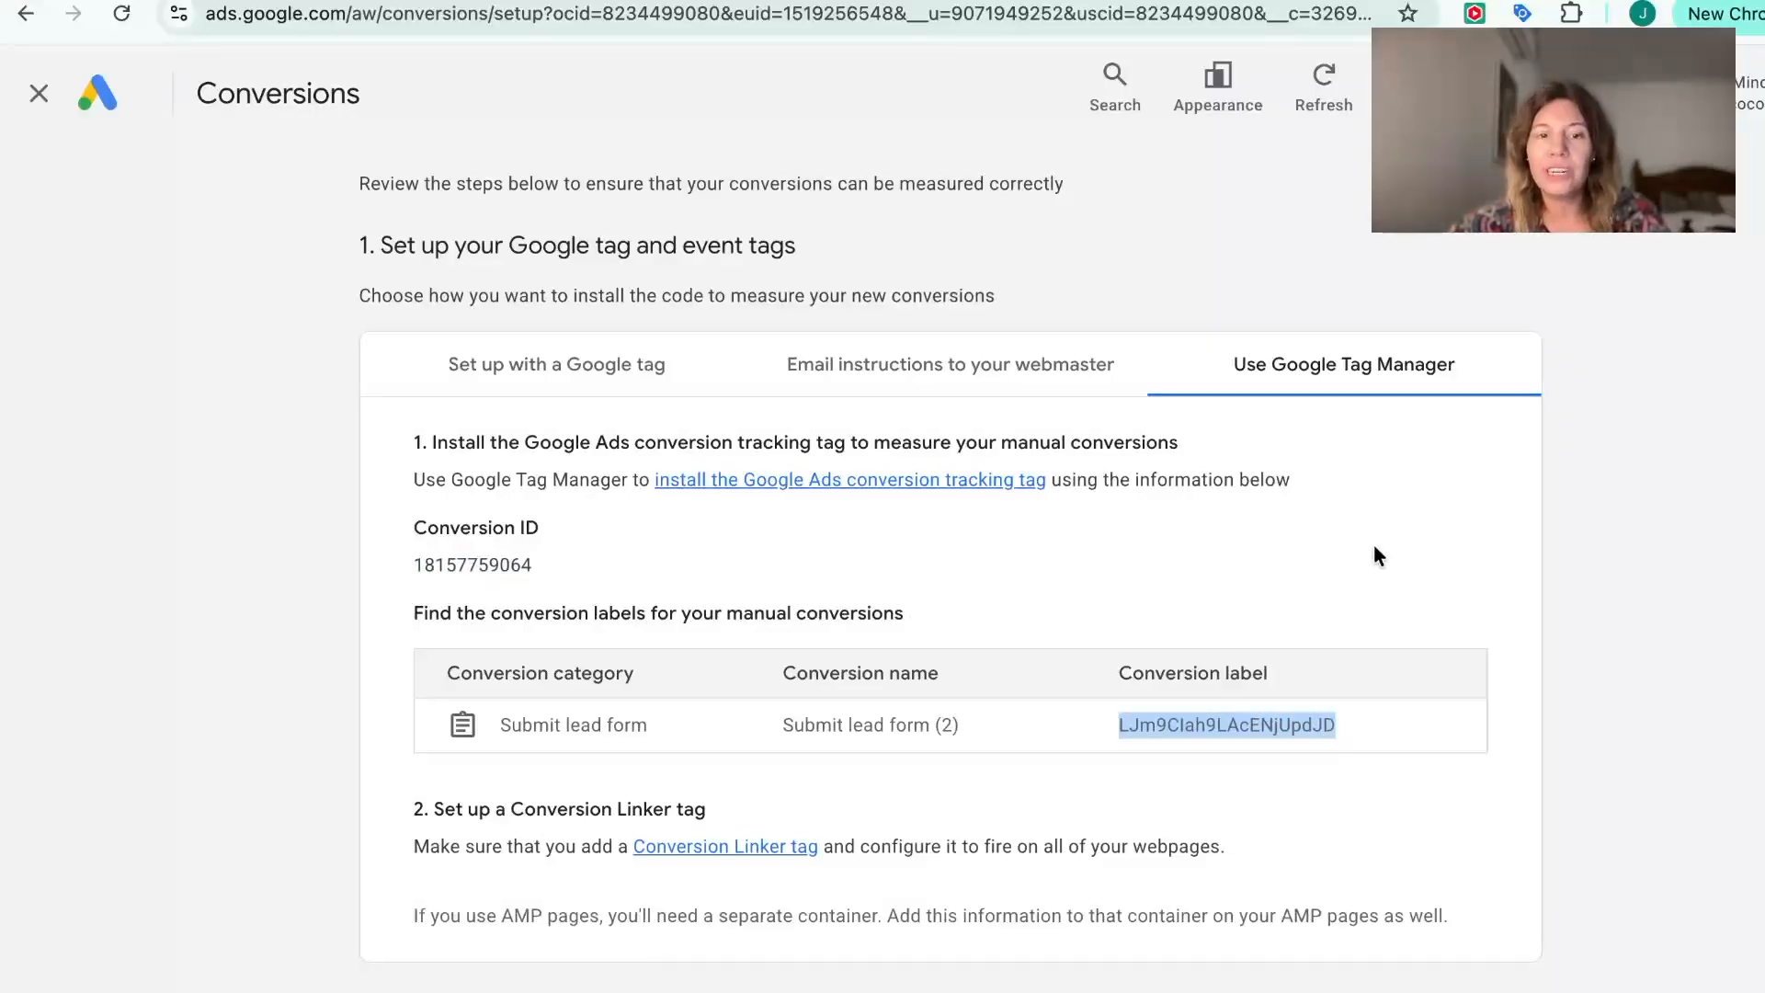
Step: Finish the conversion setup and return to the goals summary
scroll(1374, 546, "down", 4)
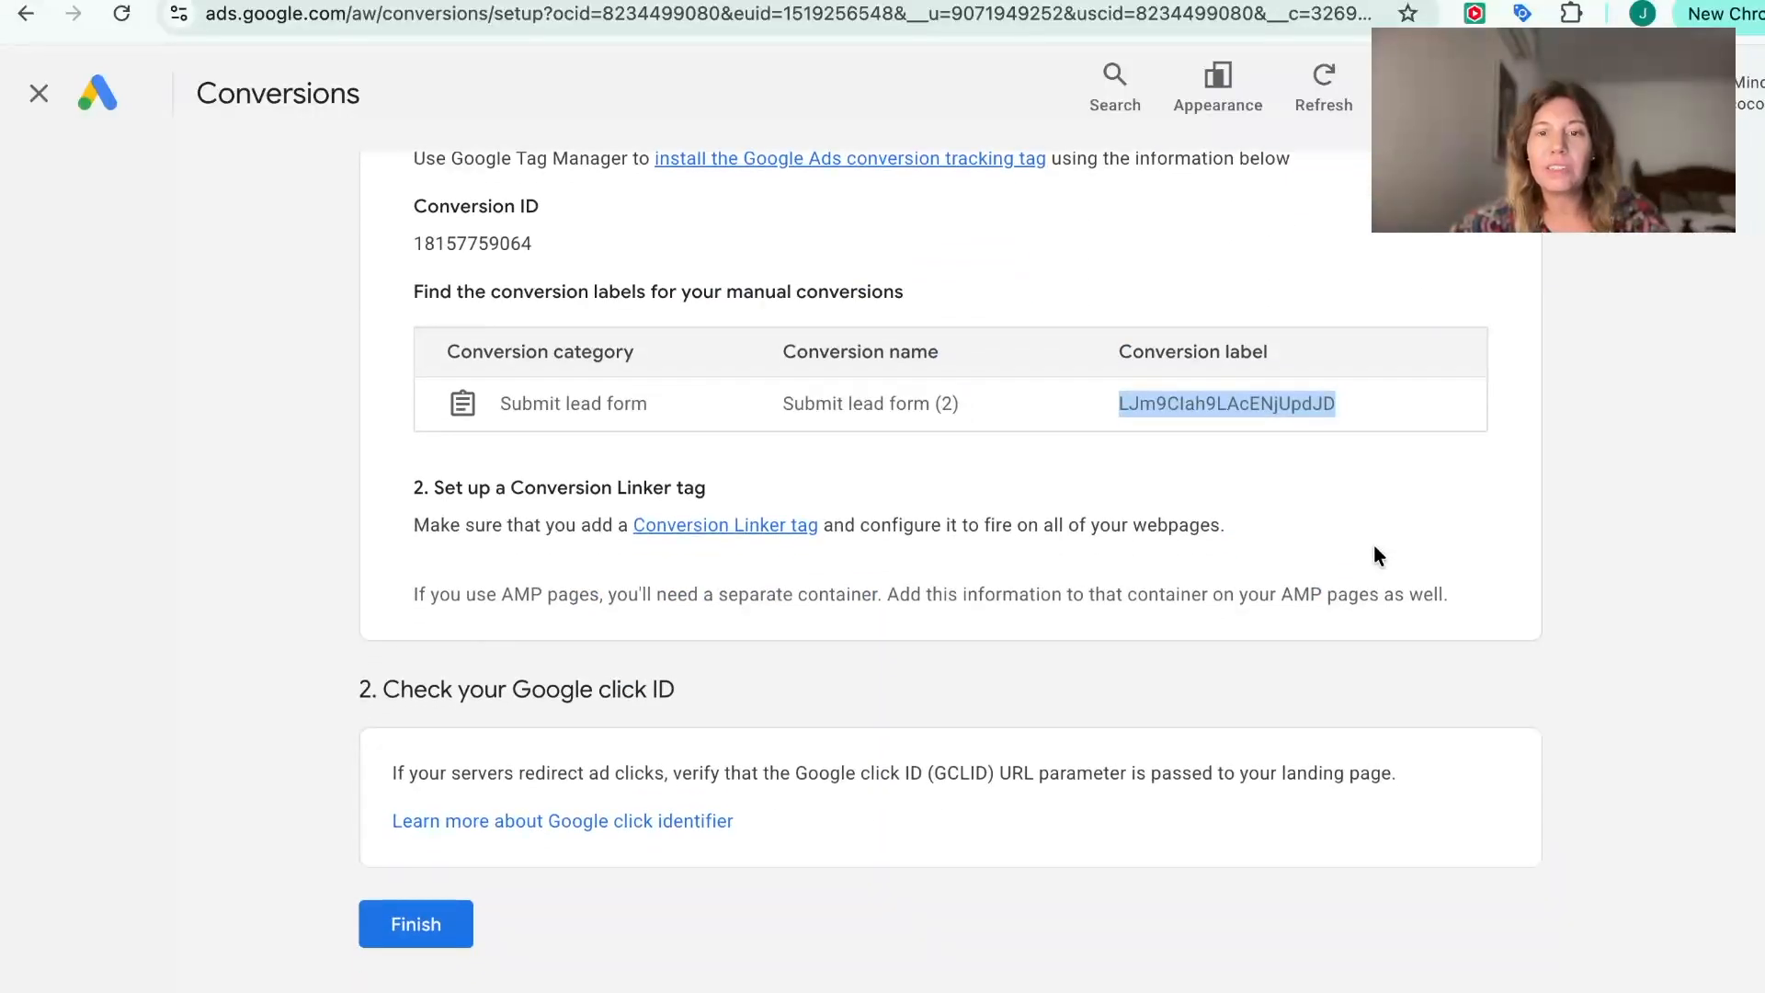
scroll(1373, 555, "down", 1)
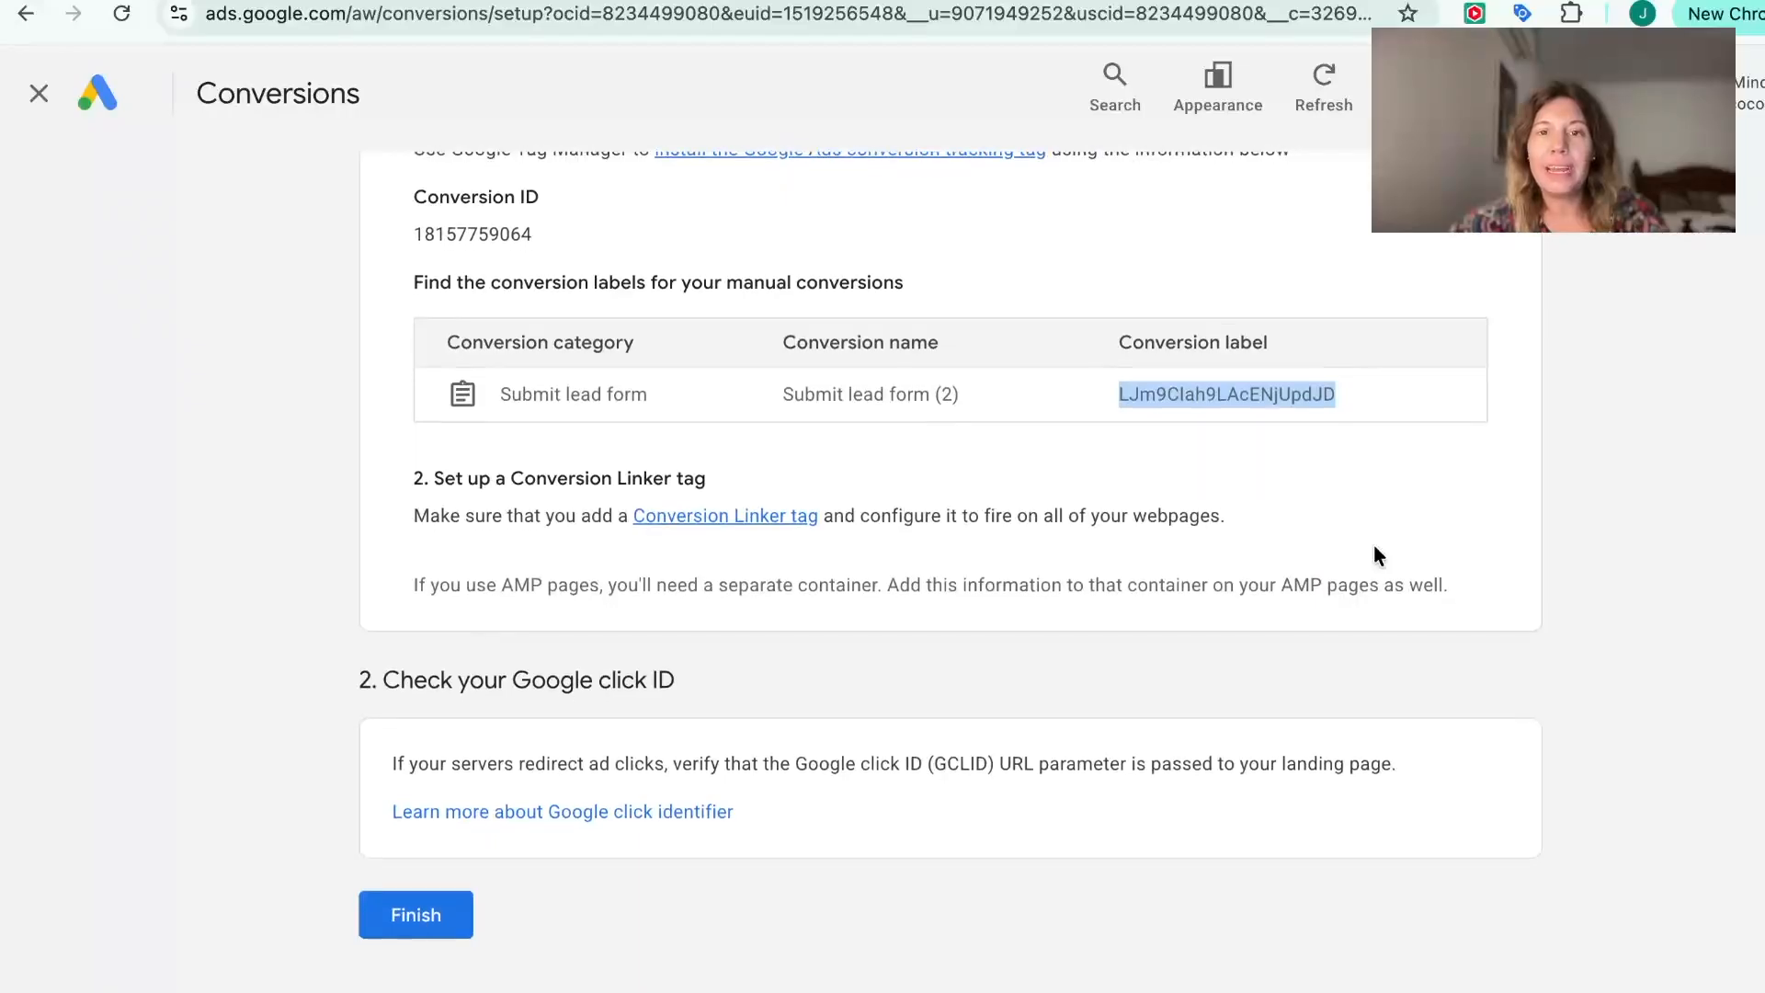
left_click(439, 916)
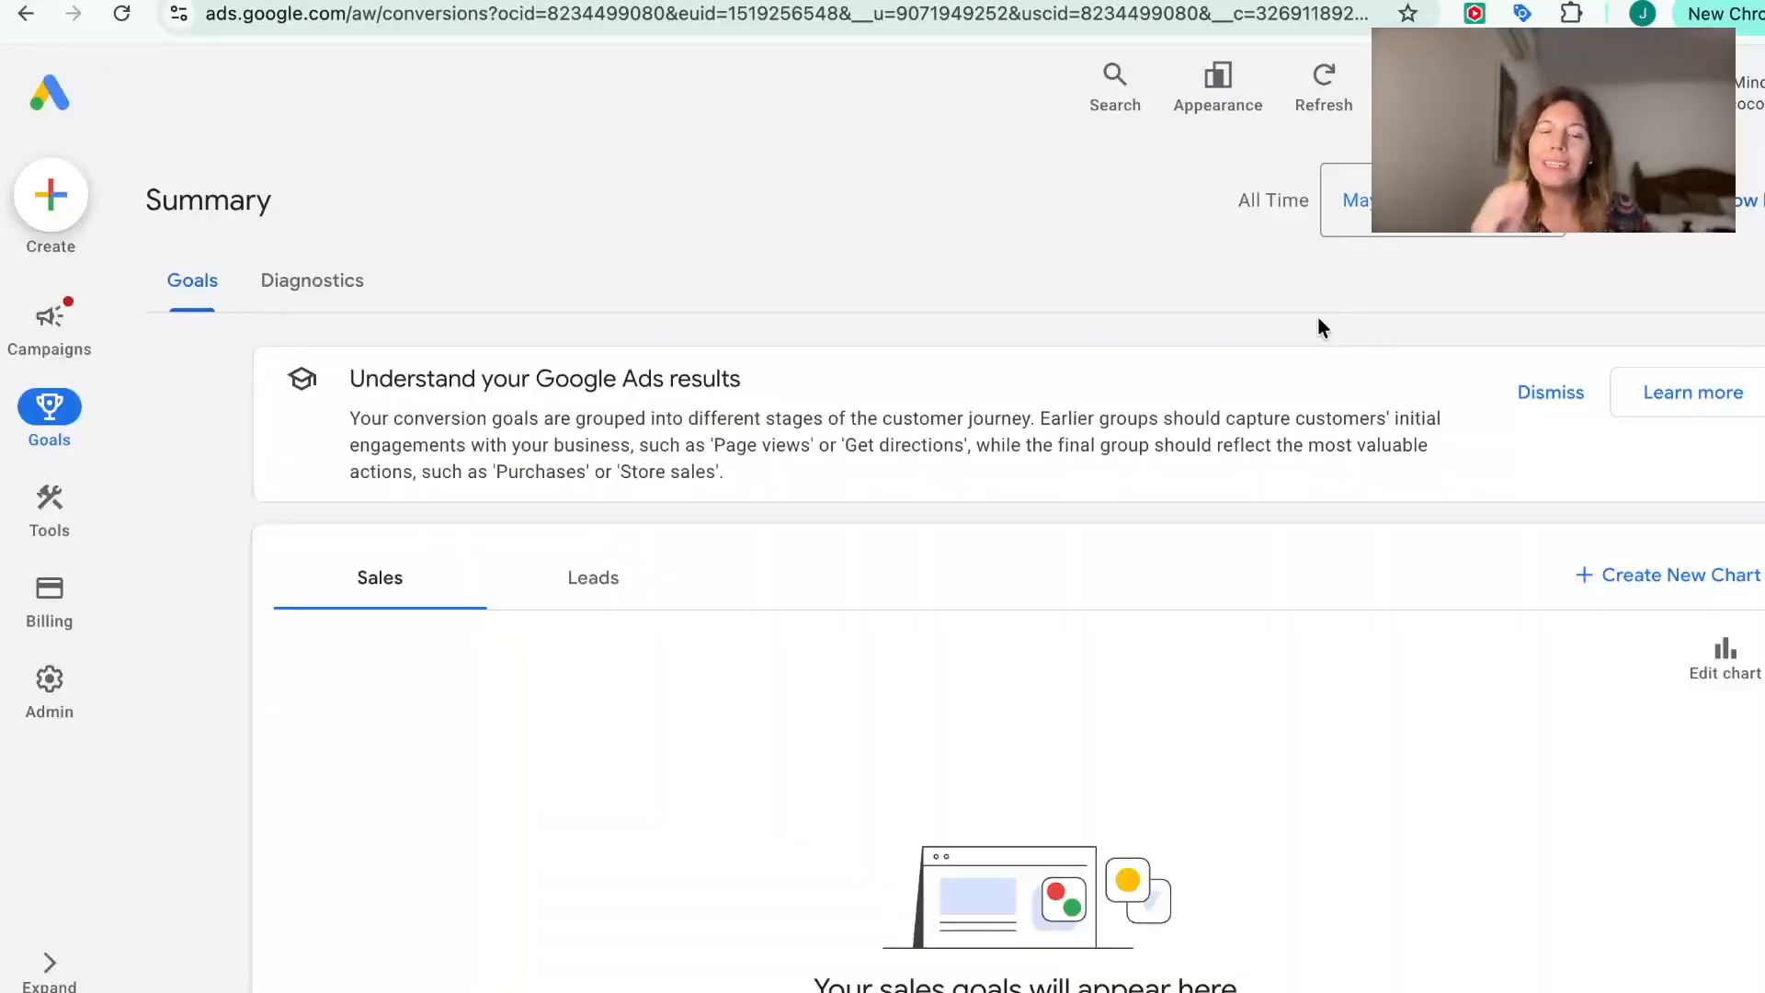